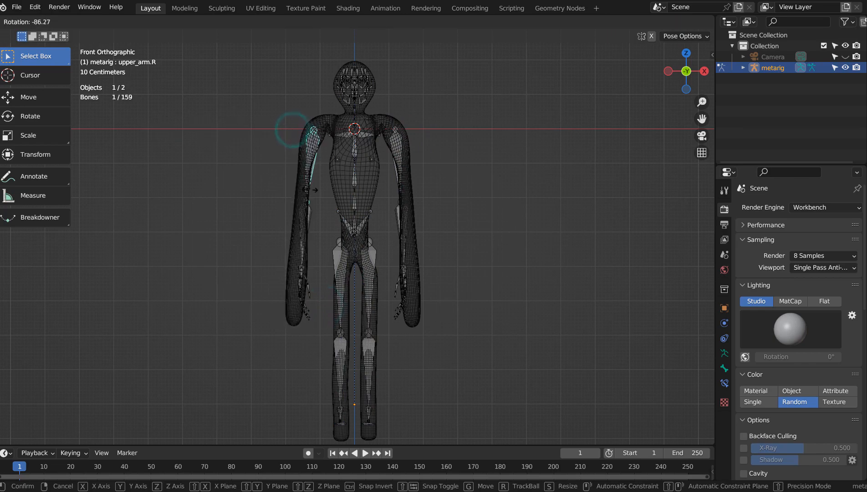
- Finish rotating the right upper arm beside the body, and scale up nearly all of the rig's bones from the camera view
click(306, 185)
drag(276, 40, 457, 321)
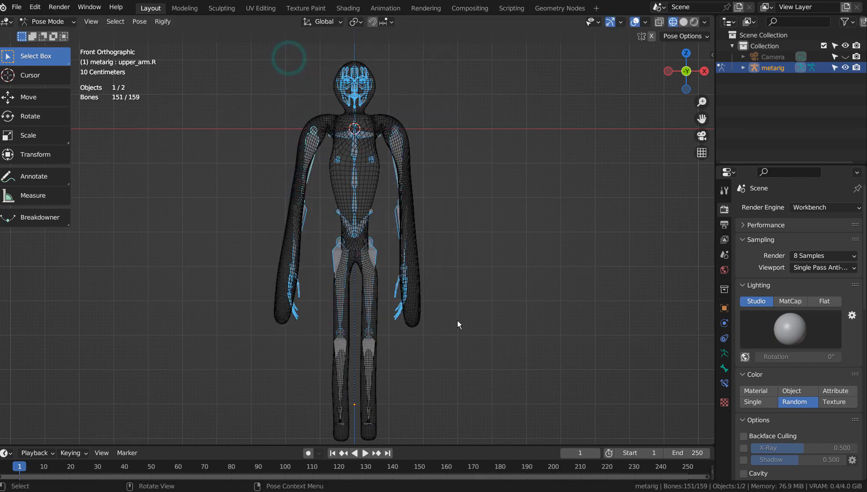
key(KP_0)
scroll(459, 317, down, 4)
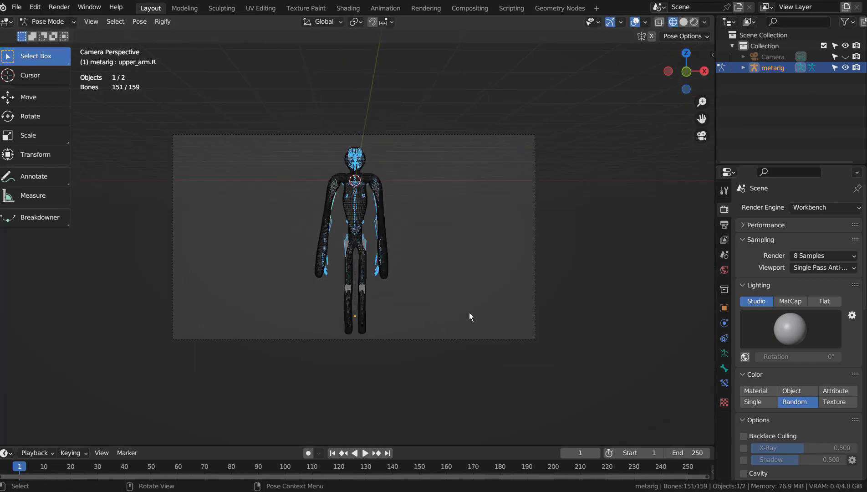
key(s)
click(22, 204)
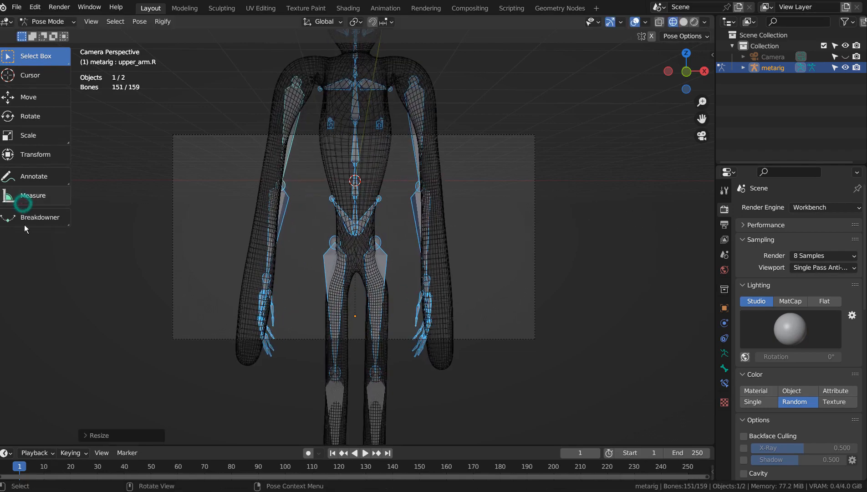
- Move the selected rig bones down along Z until the head sits inside the upper part of the camera frame
key(g)
key(z)
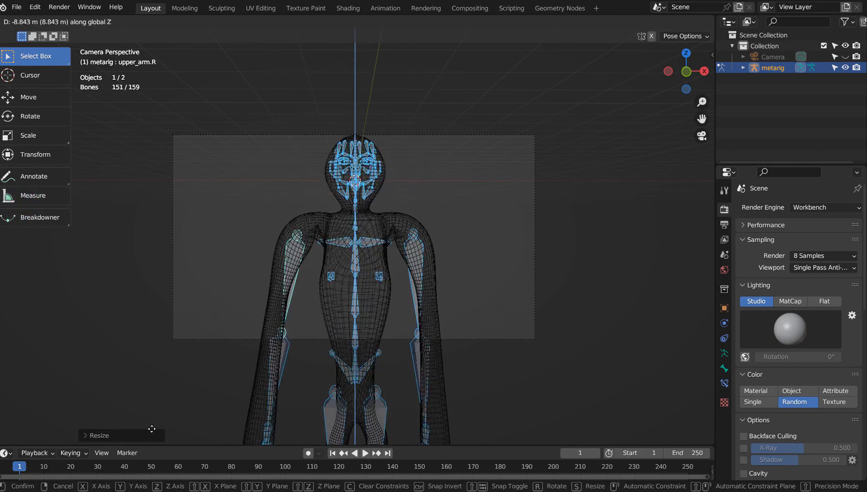
click(151, 412)
- Turn on the Screencast Keys display, and hide the sidebar
key(n)
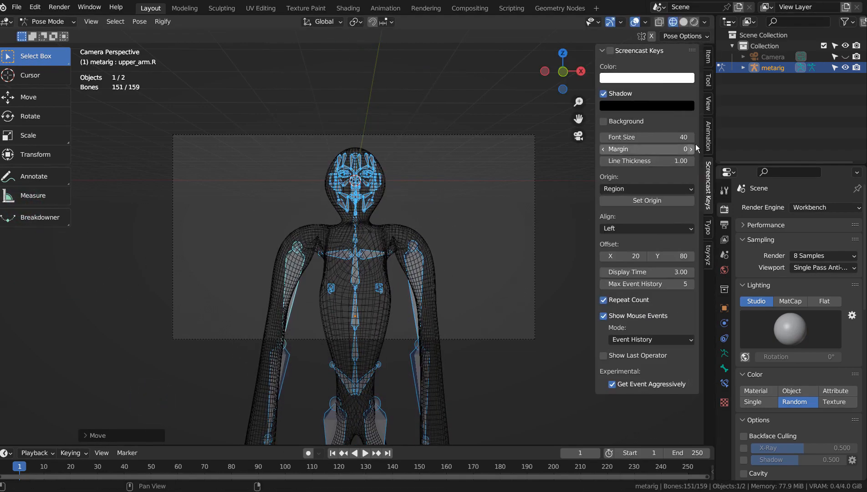
click(610, 51)
click(708, 57)
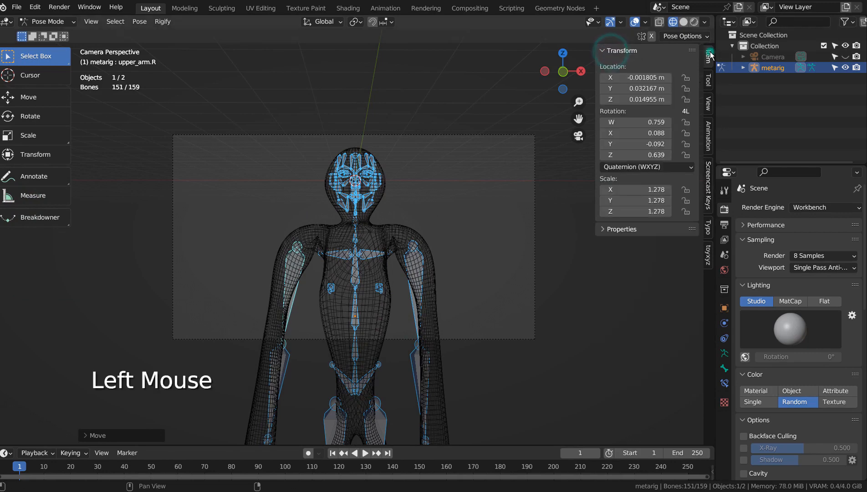
key(n)
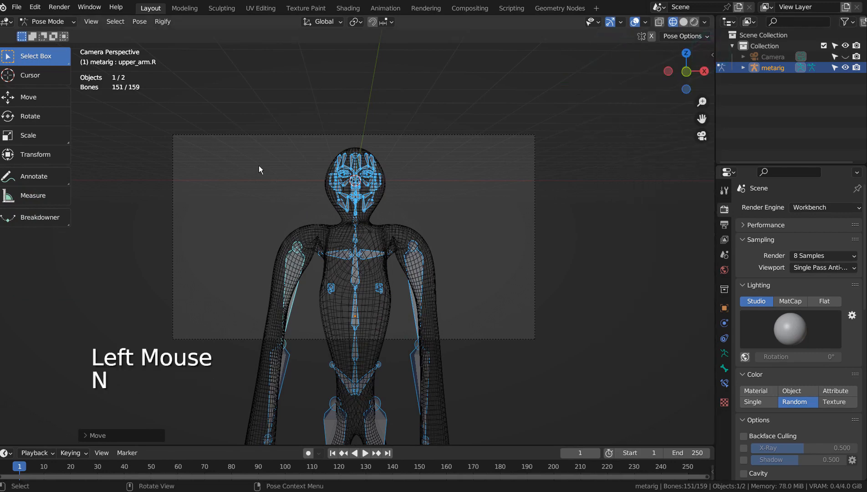
- Deselect all bones, and disable the metarig in both the viewport and renders
click(543, 162)
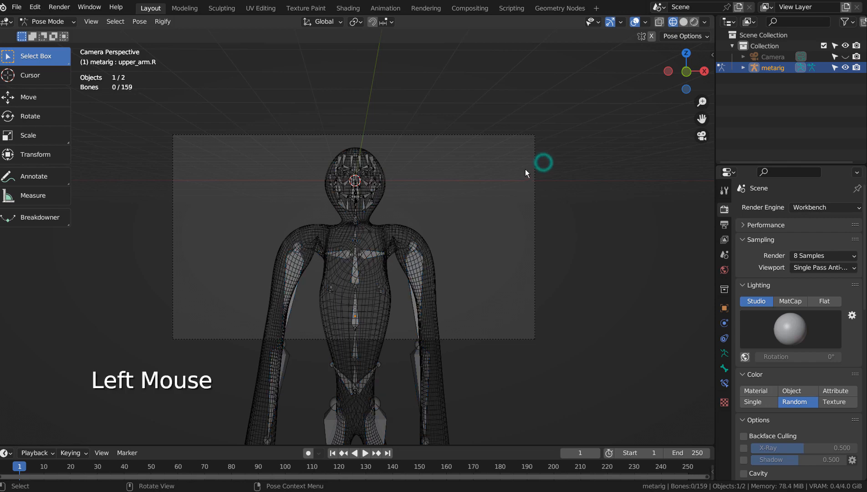
click(856, 68)
click(844, 67)
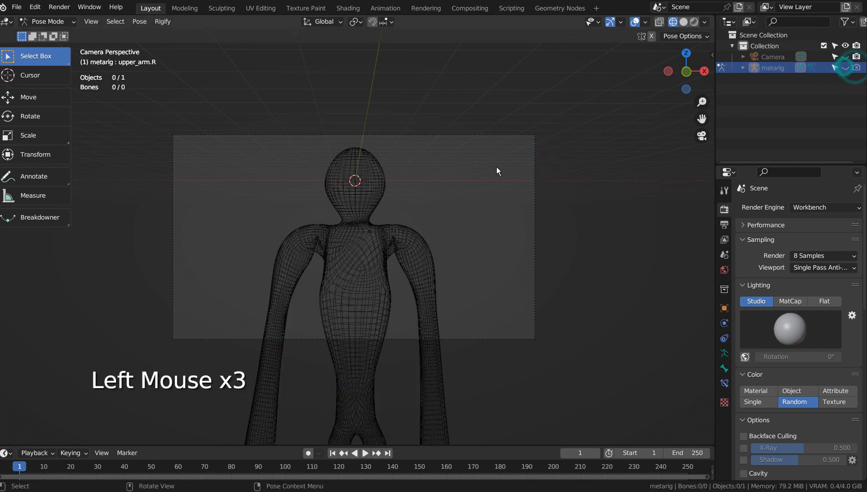
click(476, 169)
key(shift+a)
click(499, 212)
key(shift+a)
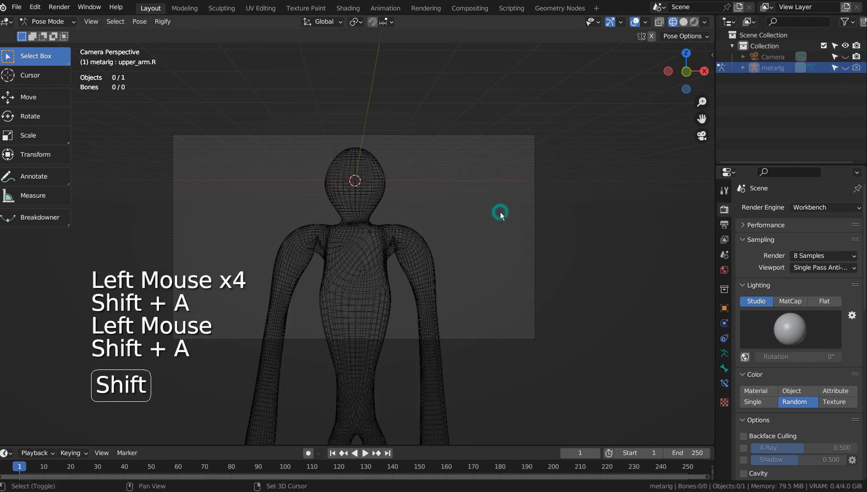
click(494, 210)
key(shift+a)
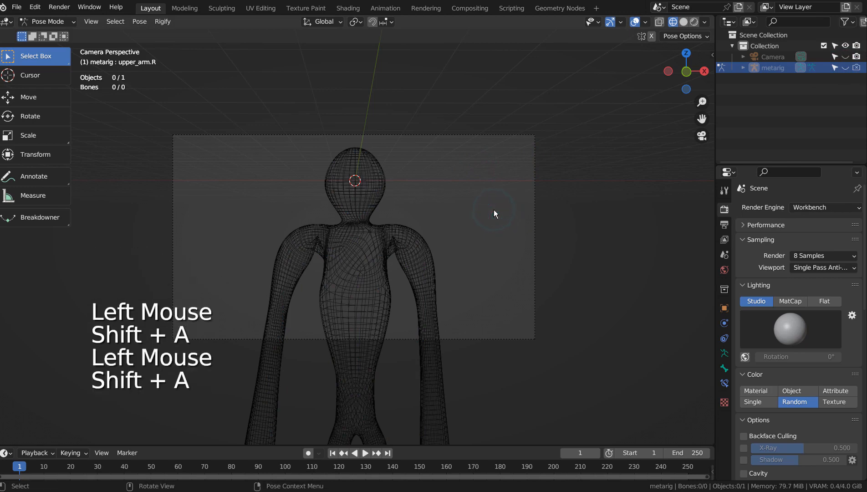
- Switch to Object Mode and add a Monkey mesh to the scene
click(62, 21)
click(53, 33)
key(shift+a)
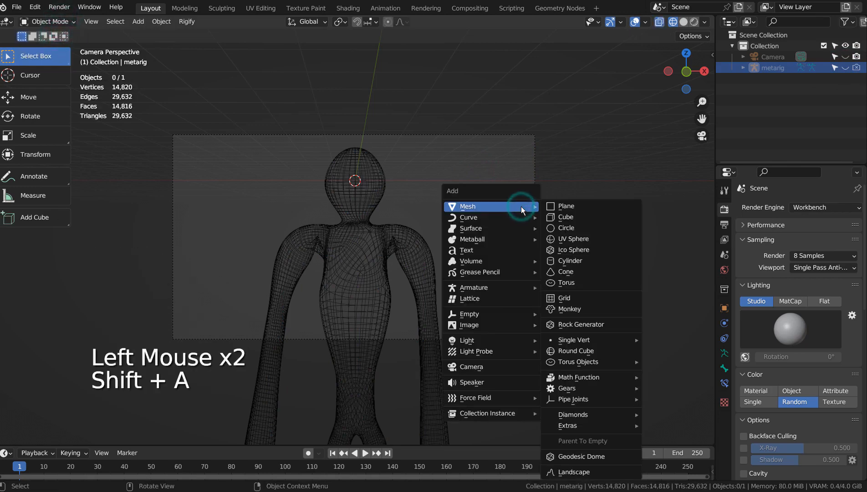
click(588, 310)
- Scale up the monkey head until it covers the character's head, and lower it about 1.07 m along Z
key(s)
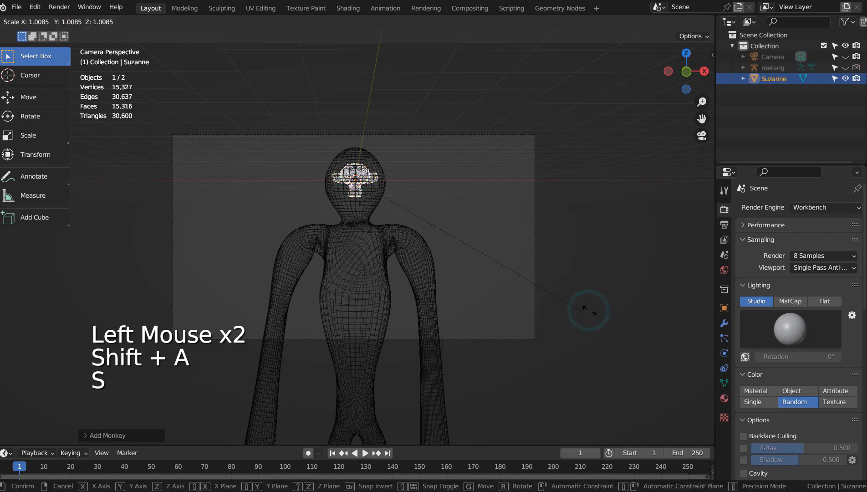
click(280, 228)
key(g)
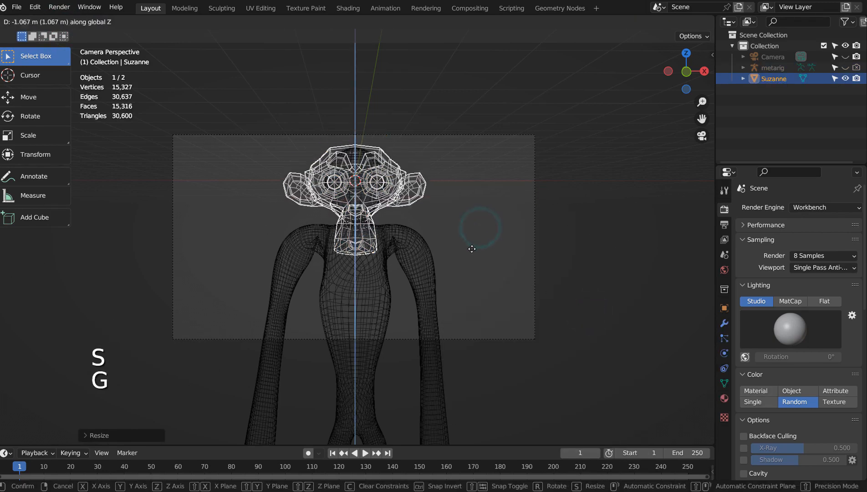
click(471, 249)
- Move the monkey head about 0.81 m forward along negative Y in the side view, and return to the camera view
key(KP_3)
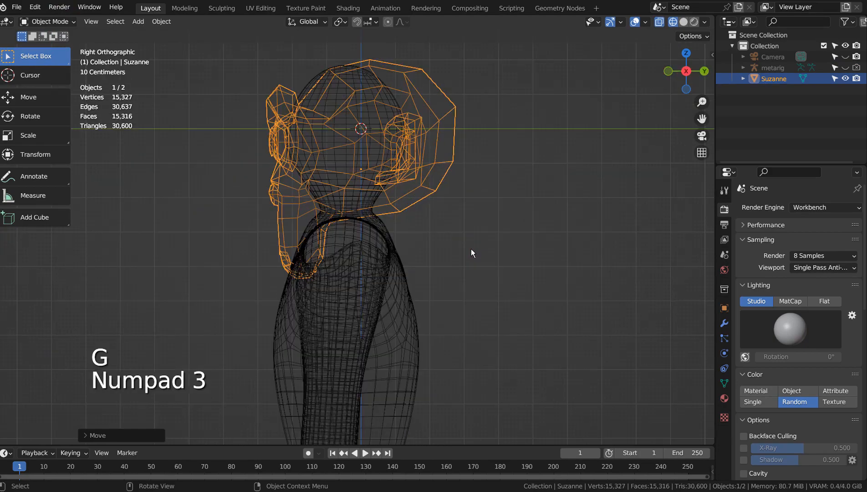
key(g)
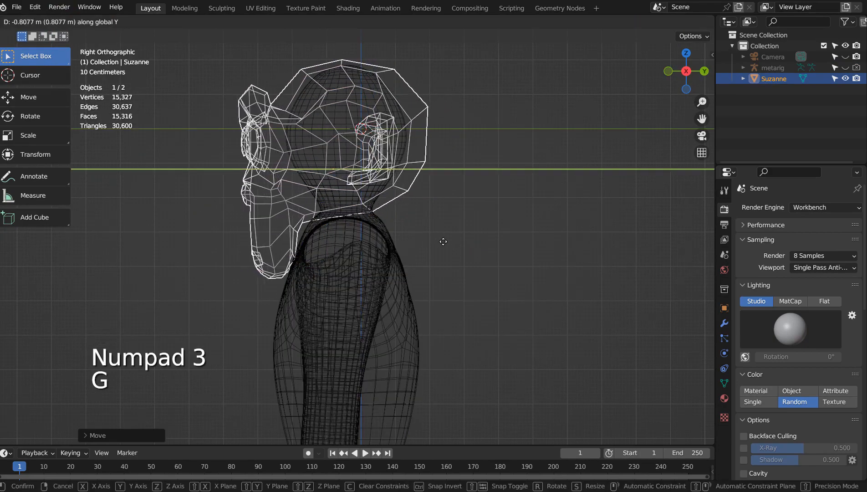
click(443, 242)
key(KP_0)
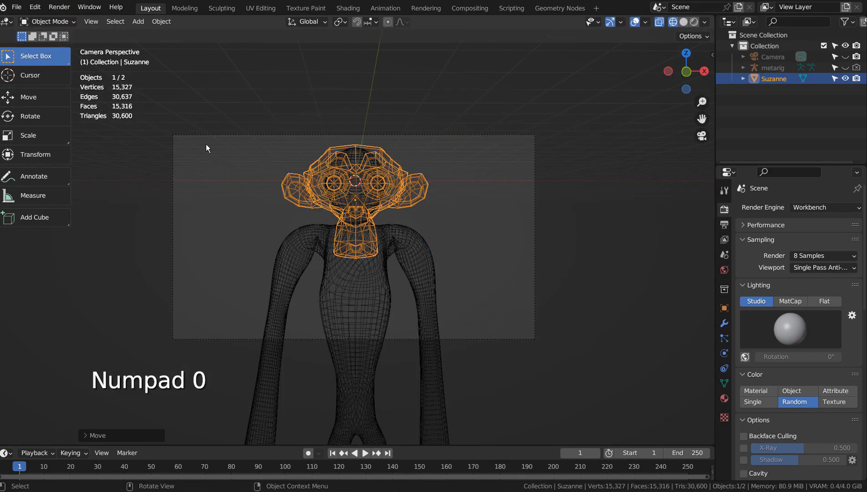
- Try rotating the monkey head and the body together in the top view, and undo the rotation
drag(208, 154, 406, 321)
key(KP_7)
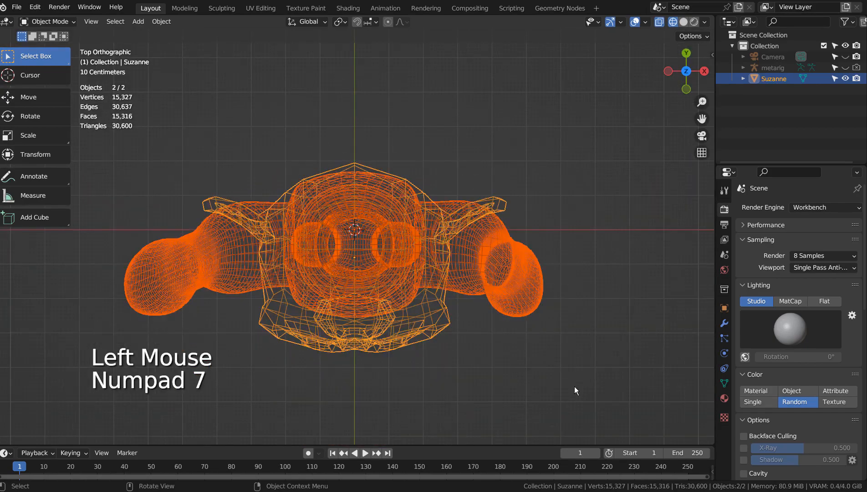
key(r)
click(579, 315)
key(KP_0)
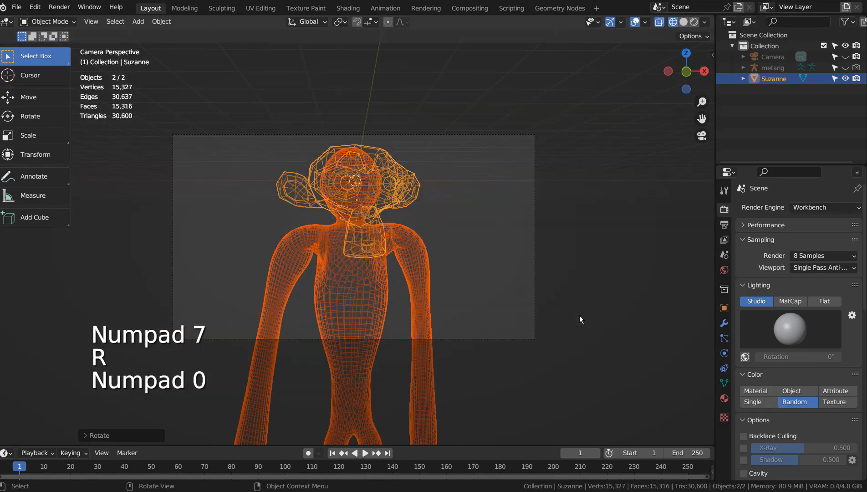
key(ctrl+z)
- Try moving the monkey head and body together along Z, undo the move, and deselect both objects
key(g)
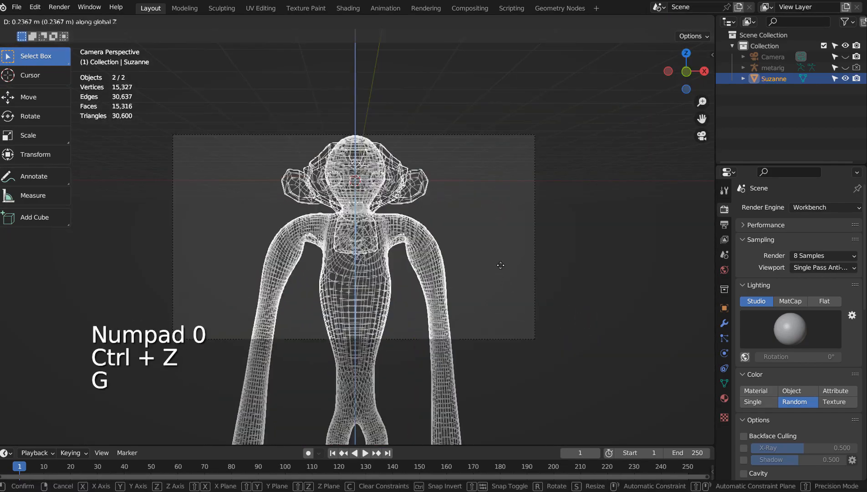
key(ctrl+z)
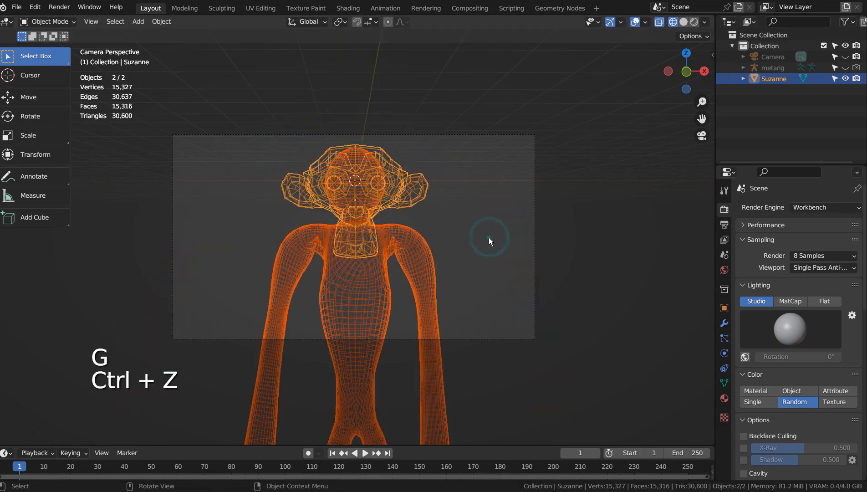
click(488, 237)
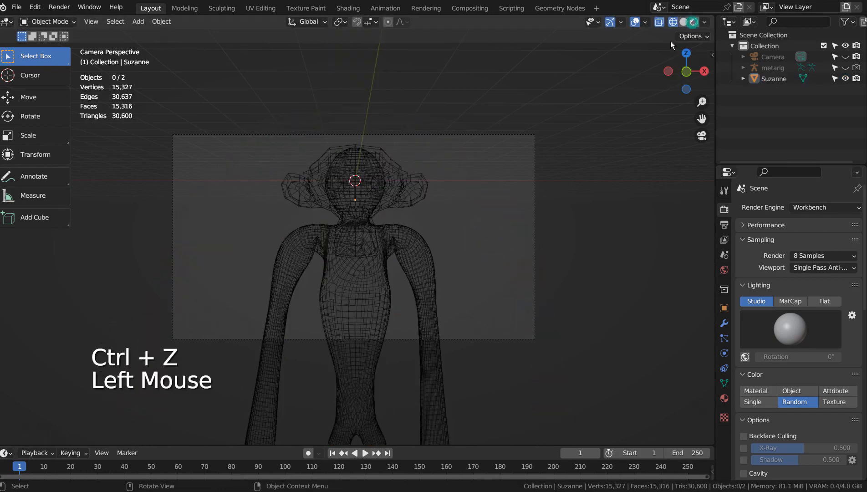
- Switch the viewport to rendered shading, and add a level 3 subdivision to the monkey head
click(684, 22)
click(414, 196)
key(ctrl+3)
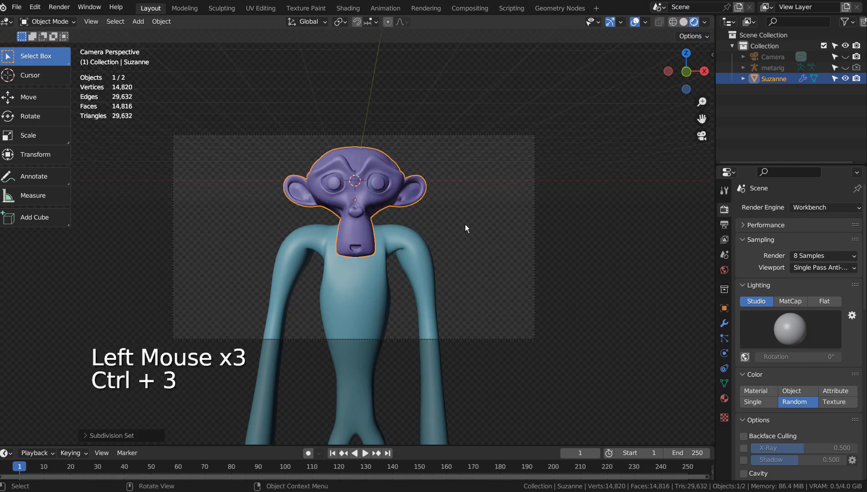
- Try scaling the monkey head and the body up together, and undo the scaling
click(465, 225)
click(276, 186)
key(s)
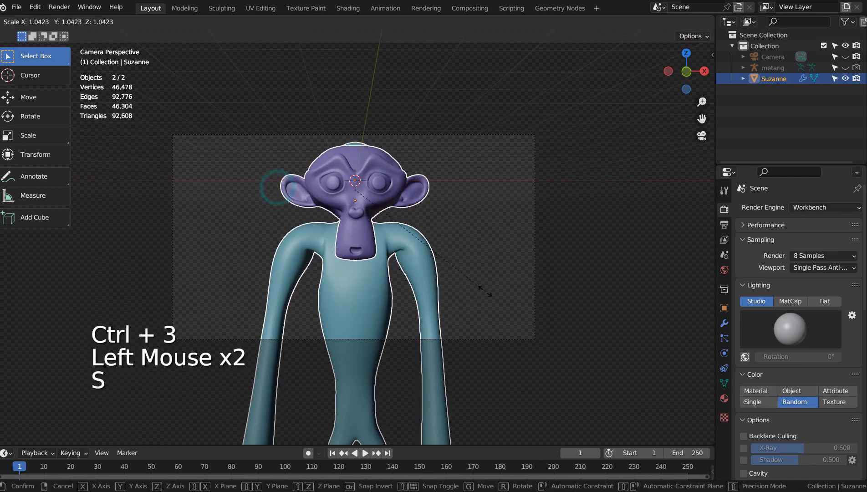
click(519, 287)
key(ctrl+z)
- Try moving only the body along Z, and undo the move
click(352, 204)
click(392, 238)
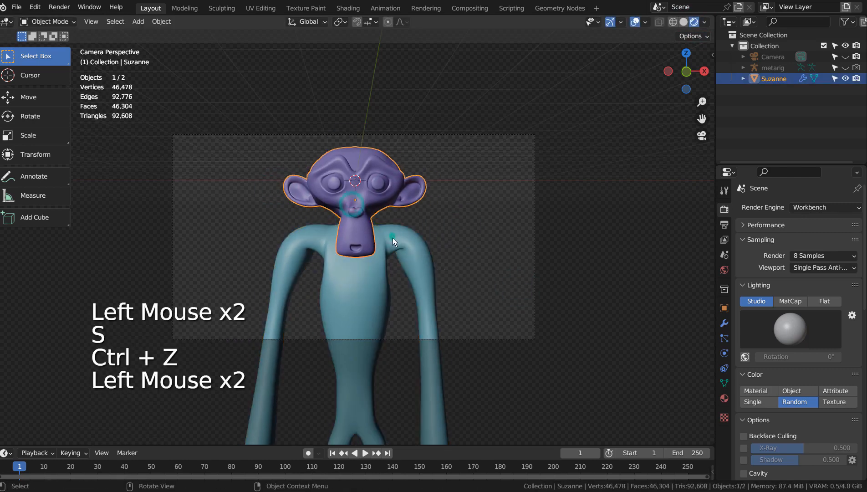
key(g)
key(z)
key(ctrl+z)
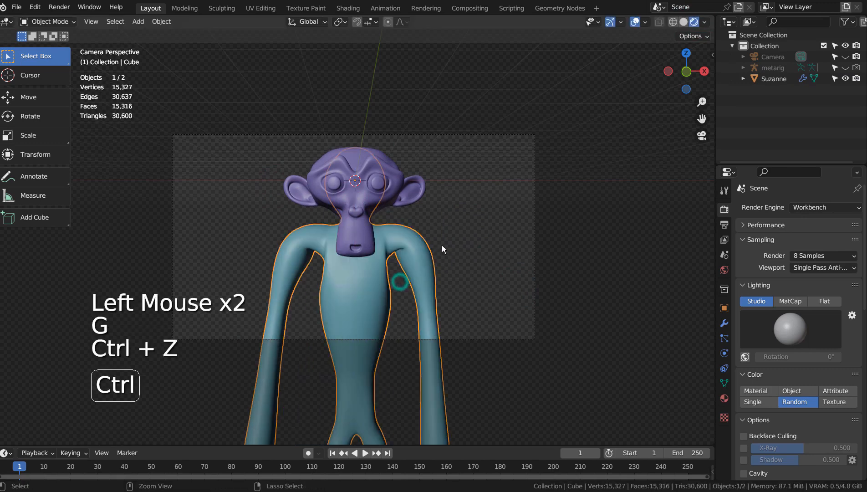
click(62, 25)
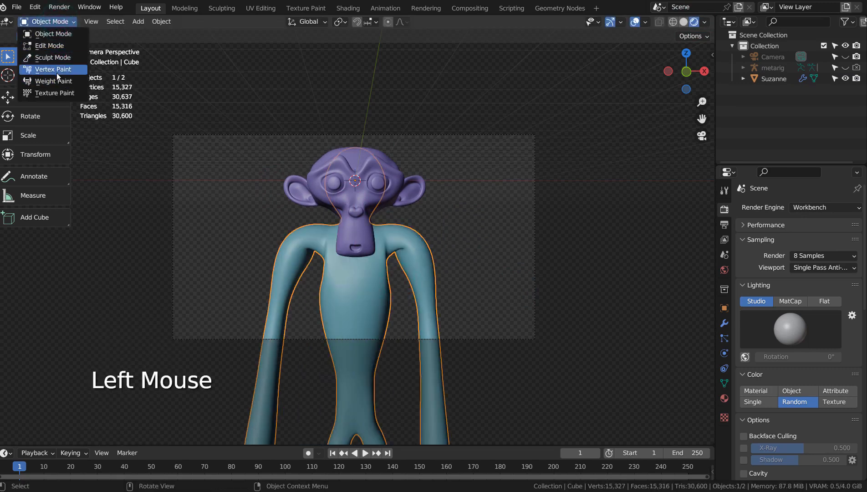
click(164, 214)
click(415, 235)
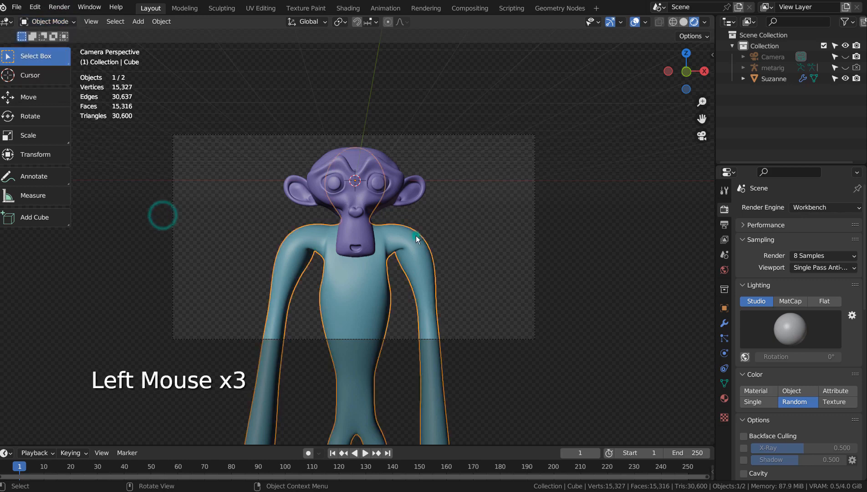
- Re-enable the metarig in the viewport and renders, and move it together with the body down along Z by about 3.5 m
click(856, 67)
click(845, 67)
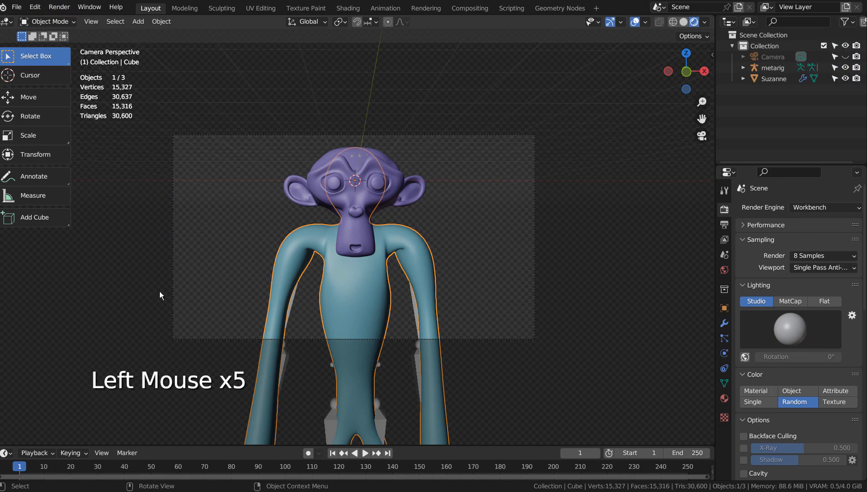
drag(160, 295, 494, 403)
key(g)
key(z)
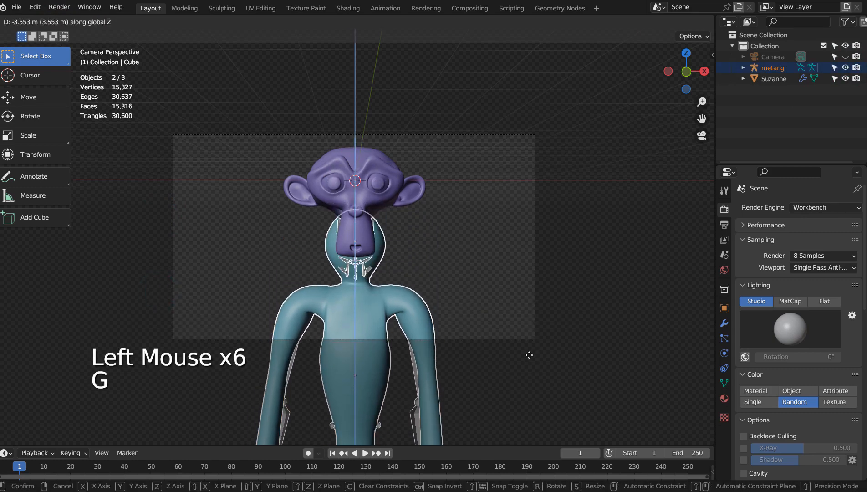
click(528, 352)
- Scale up the body and metarig together, and lower them about 0.25 m along Z
key(s)
click(576, 337)
key(g)
key(z)
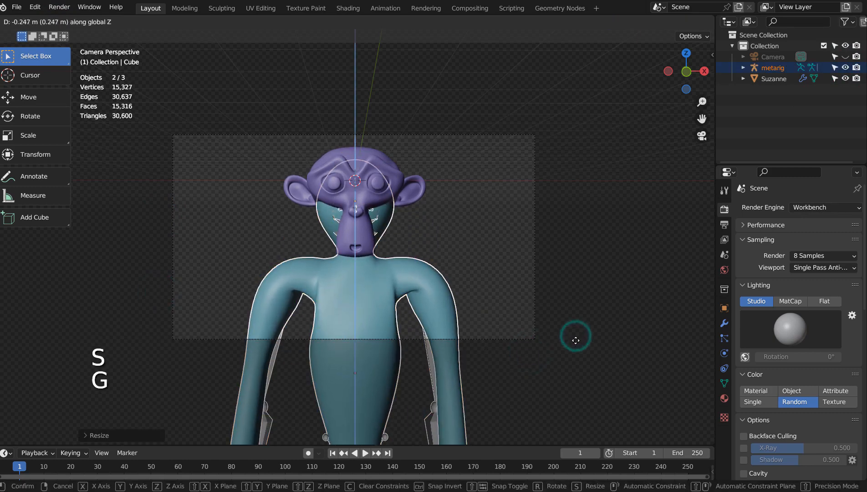
click(575, 340)
- Enlarge the monkey head and move it down along Z toward the shoulders
click(412, 194)
key(s)
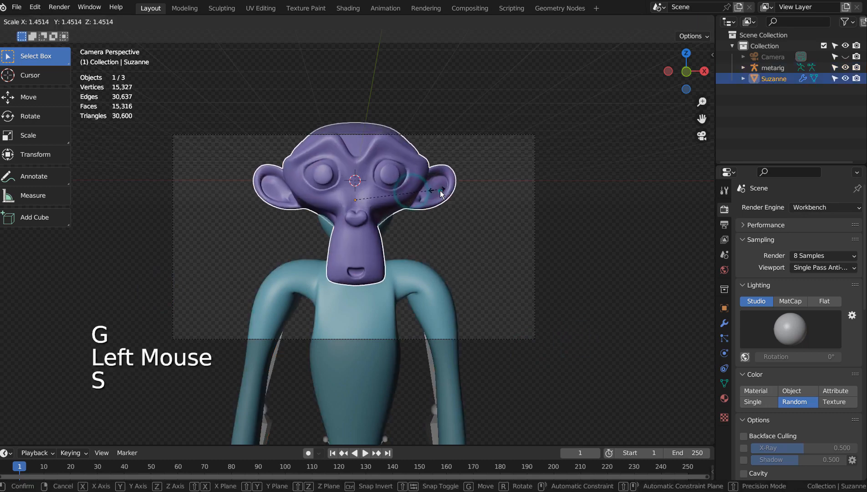
click(439, 192)
key(g)
key(z)
click(438, 212)
- Adjust the monkey head's size and height again so its chin overlaps the upper chest
key(s)
click(483, 226)
key(g)
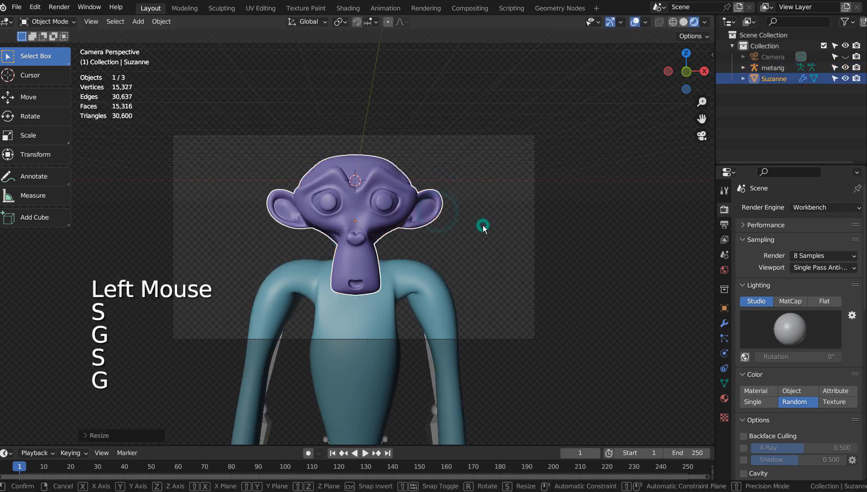
key(s)
click(497, 234)
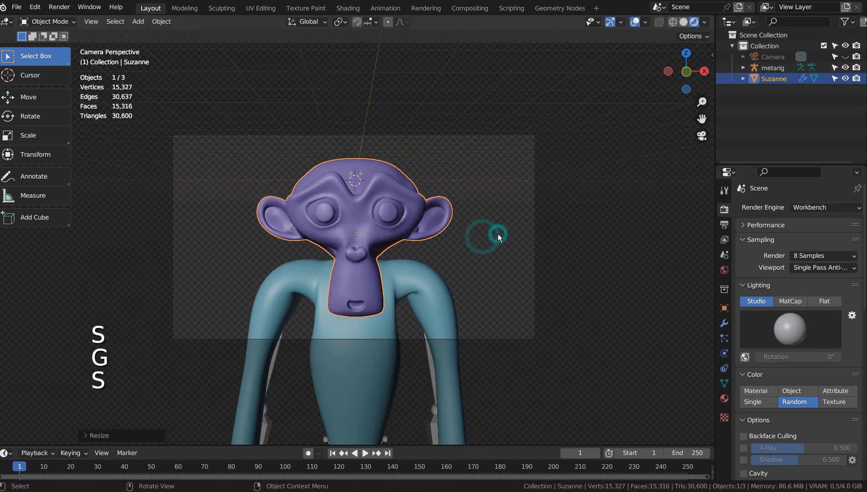
- Shift the monkey head forward in the side view, and return to the camera view
key(KP_3)
key(g)
click(464, 230)
key(KP_0)
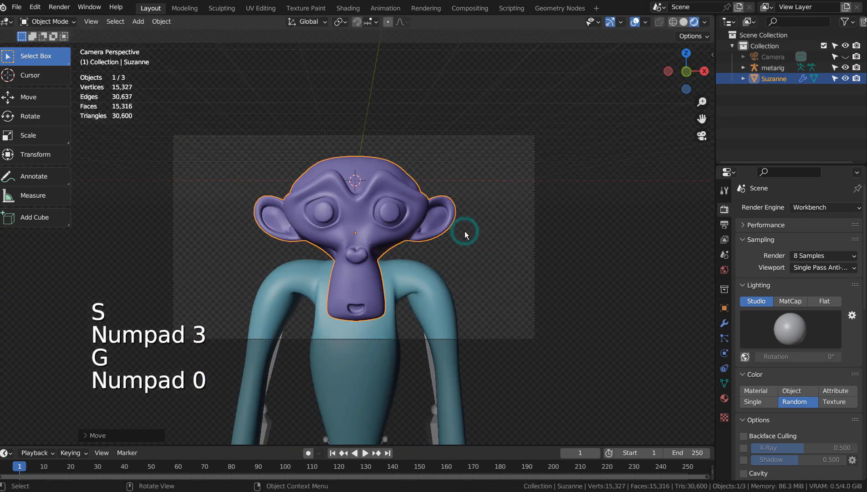
- Deselect the monkey head and hide the metarig in both the viewport and renders
click(515, 222)
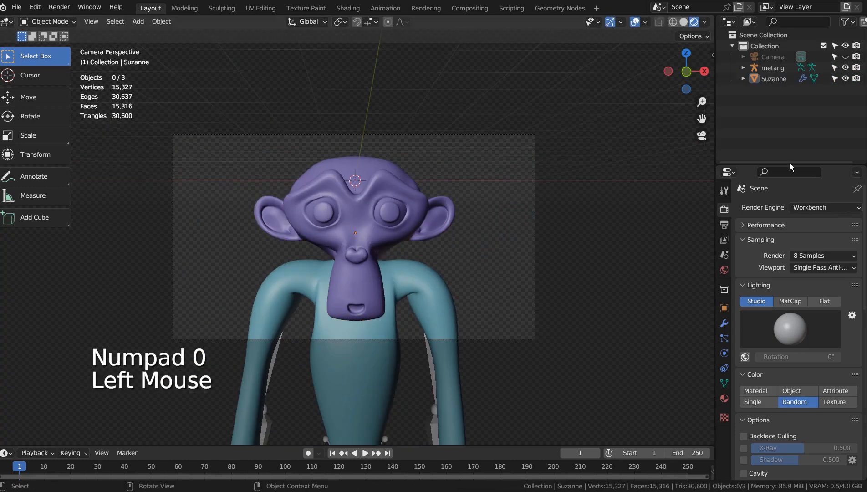
click(855, 68)
click(845, 68)
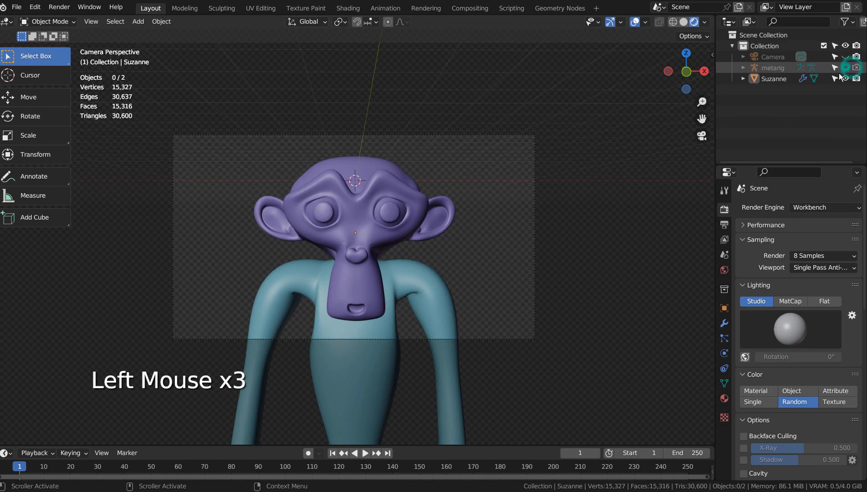
- Rotate the monkey head in the top view so the face turns toward positive X, and render the camera image
click(373, 210)
key(KP_7)
key(r)
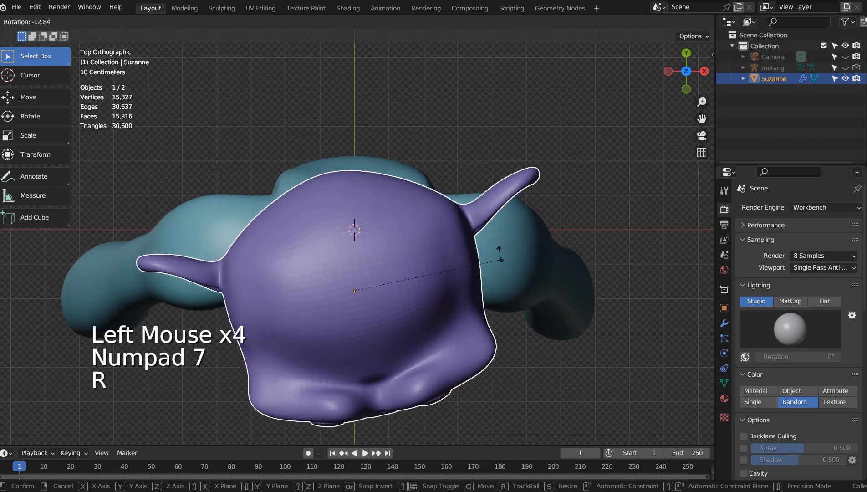
click(489, 234)
key(KP_0)
click(488, 231)
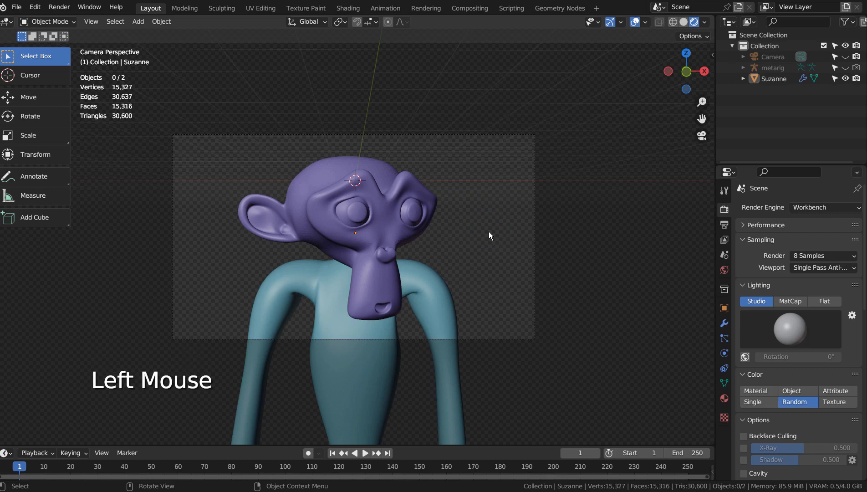
key(F12)
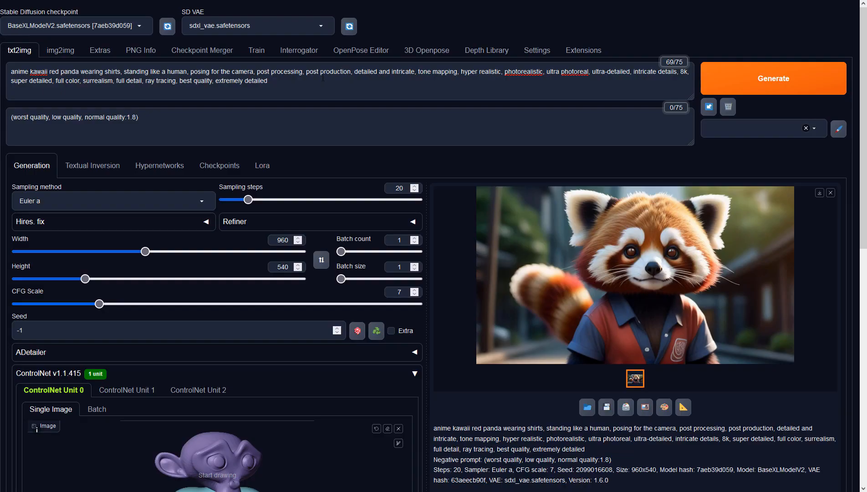
- Switch to the Stable Diffusion web UI and review the prompt, the negative prompt, and the image width and height
click(314, 81)
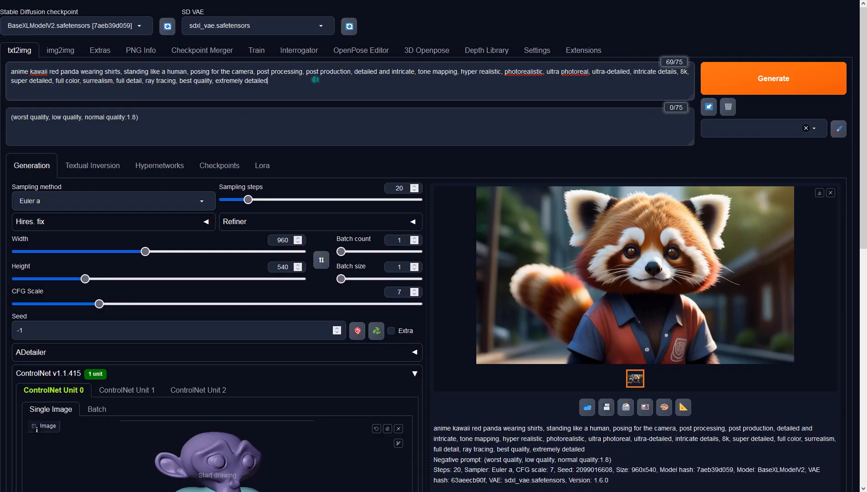
click(279, 124)
click(284, 240)
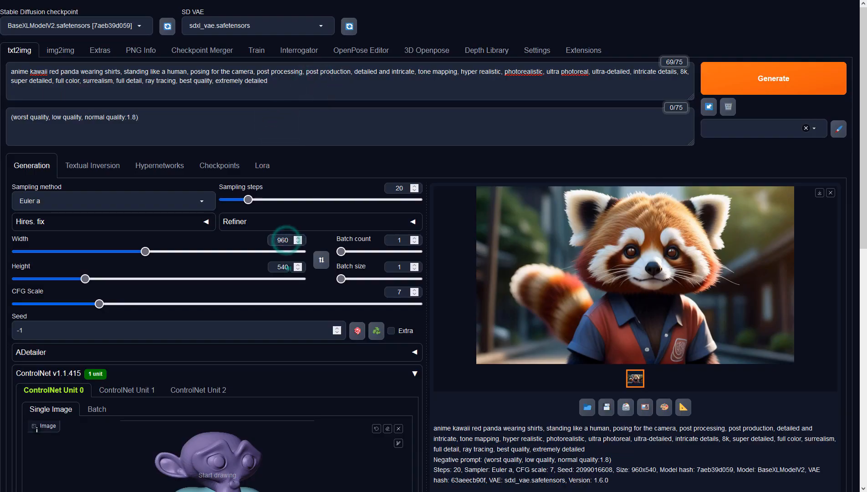
click(284, 266)
click(467, 438)
- Set ControlNet Unit 0 to Depth with the preprocessor none and the model sai_xl_depth_256lora
scroll(494, 364, down, 8)
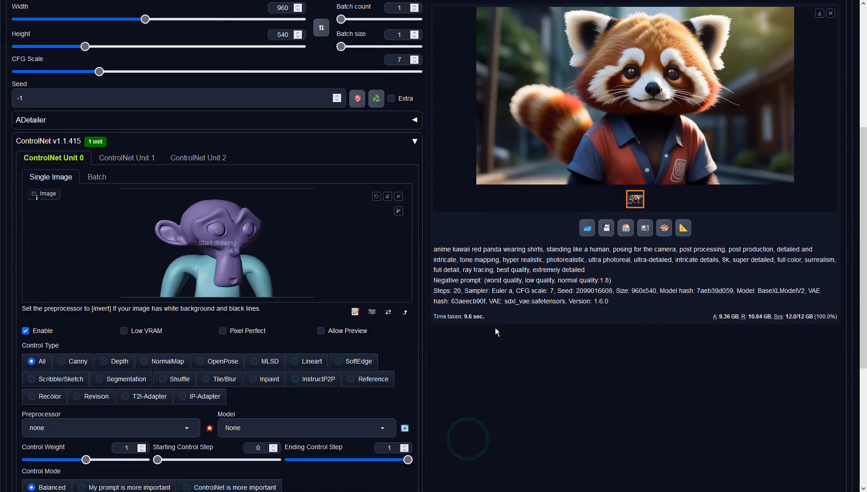
click(119, 246)
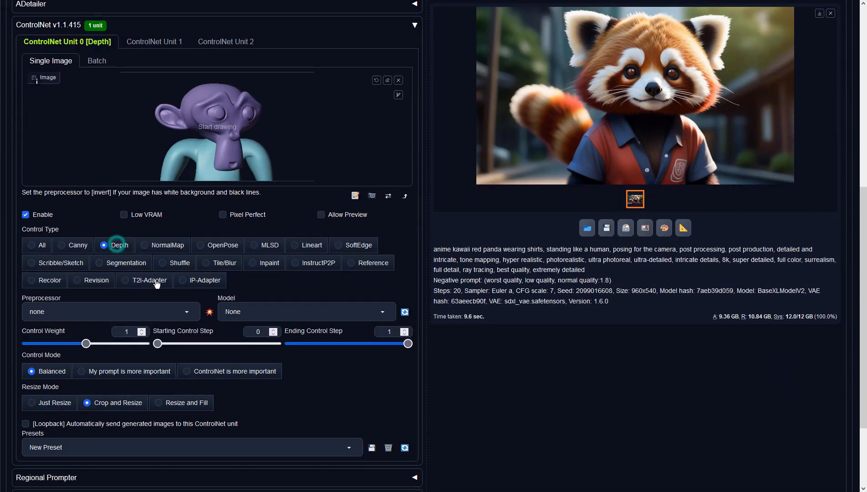
click(187, 312)
click(64, 257)
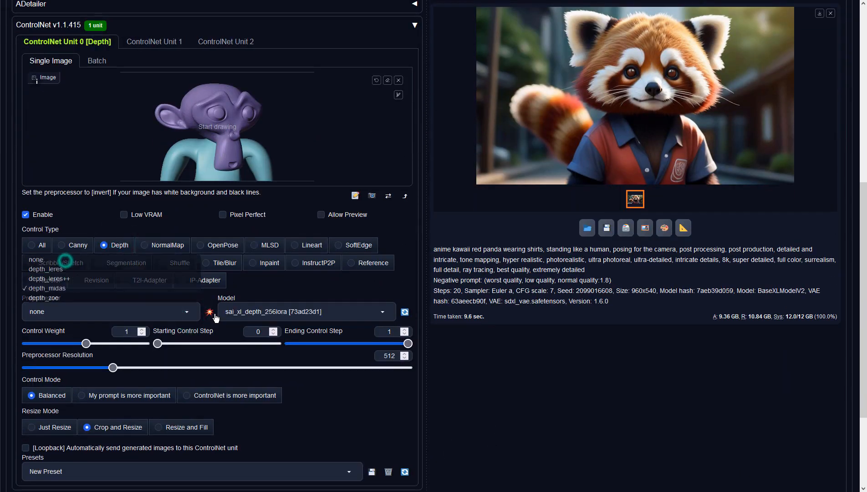
click(335, 312)
click(245, 298)
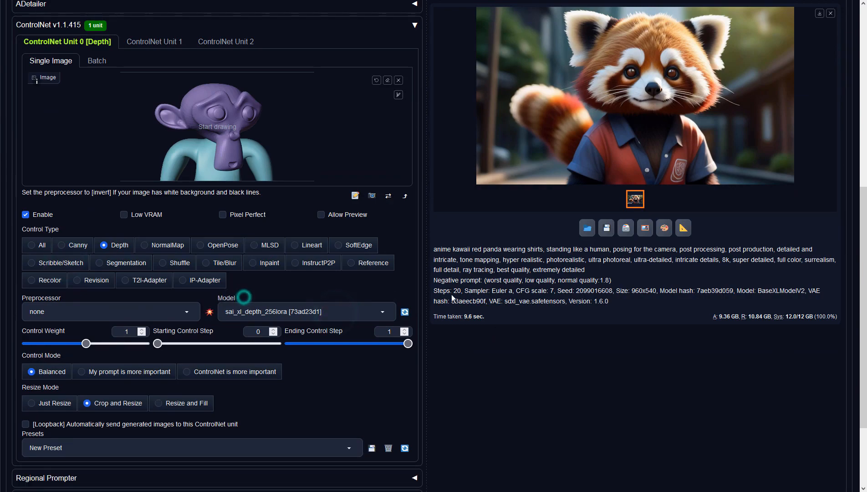
- Generate the txt2img image with the depth ControlNet and view the result at full size
click(578, 281)
scroll(579, 285, up, 8)
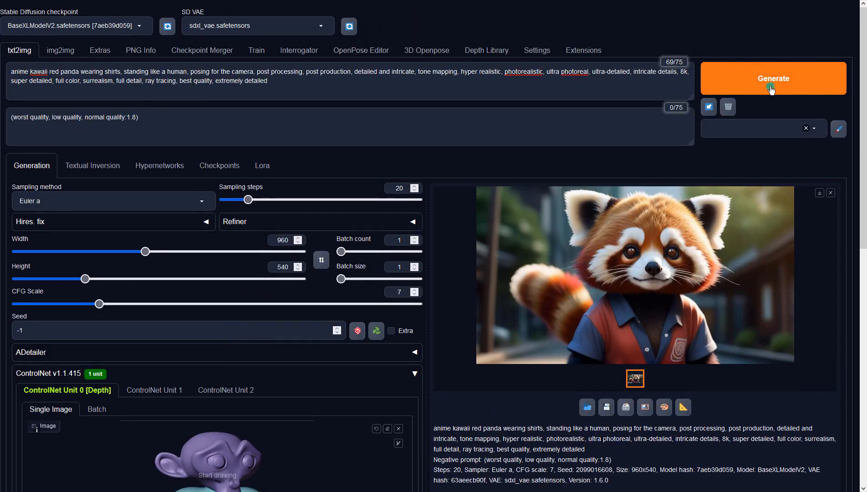
click(771, 89)
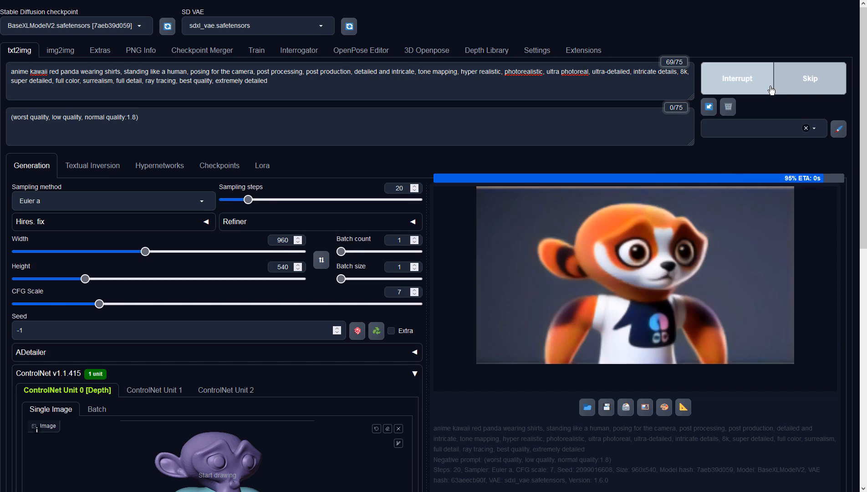
click(750, 292)
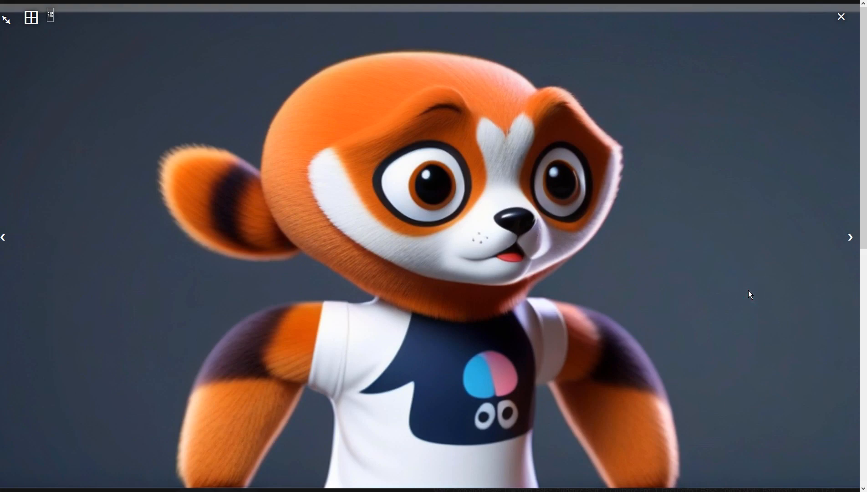
click(749, 290)
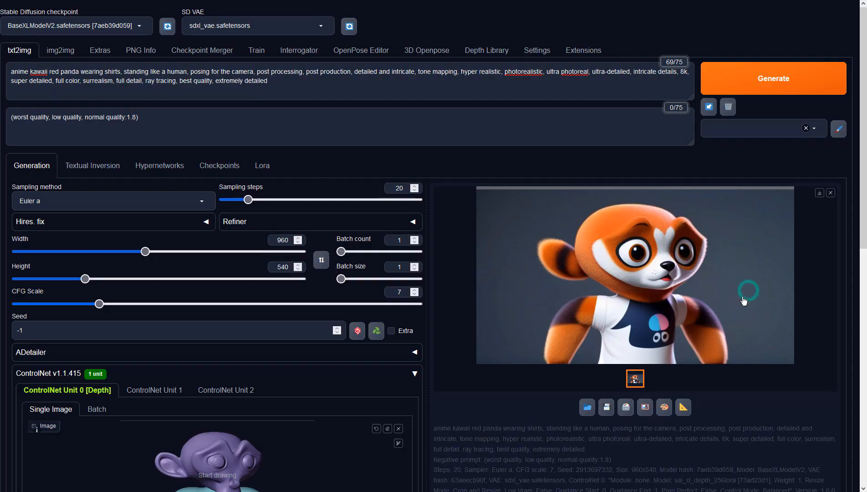
- Send the generated image to img2img and set the sampling method to DPM++ 2M Karras
click(645, 409)
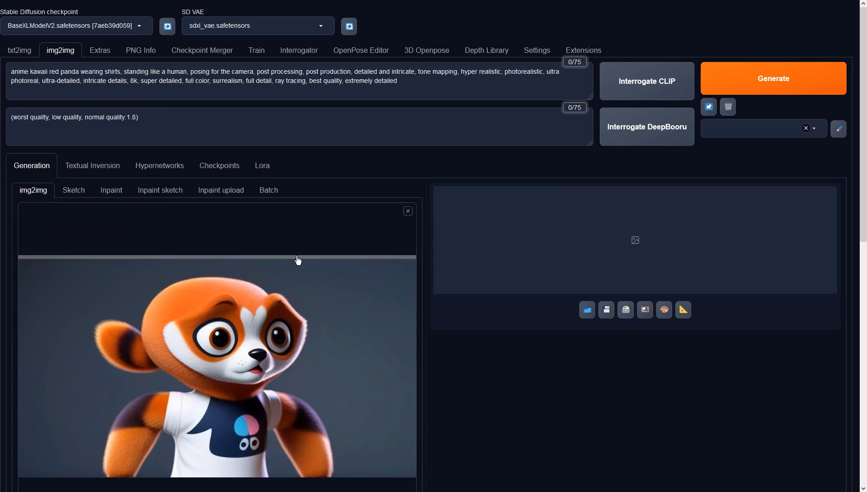
scroll(92, 311, down, 6)
click(109, 342)
scroll(108, 344, up, 1)
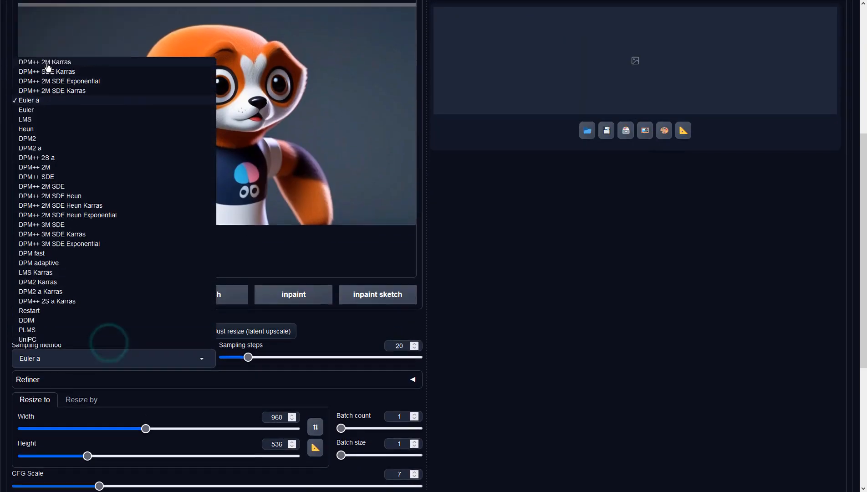
click(51, 90)
click(564, 297)
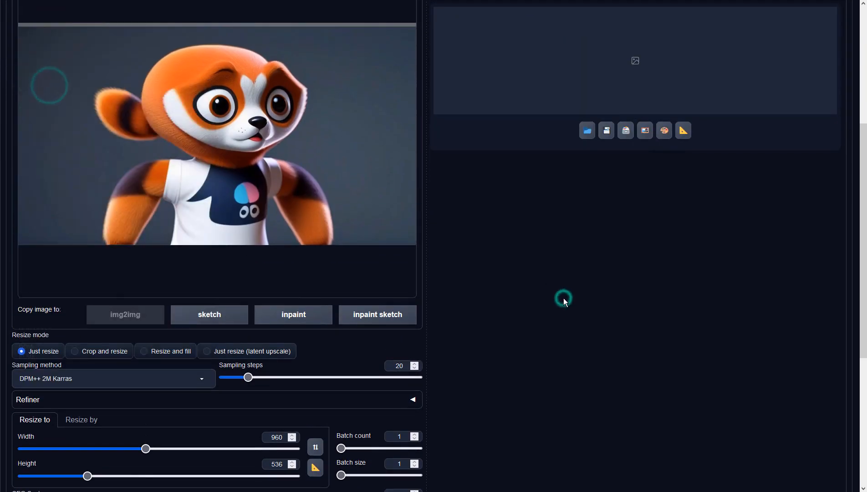
- Set the img2img output height to 540, keeping the width at 960
scroll(563, 298, down, 5)
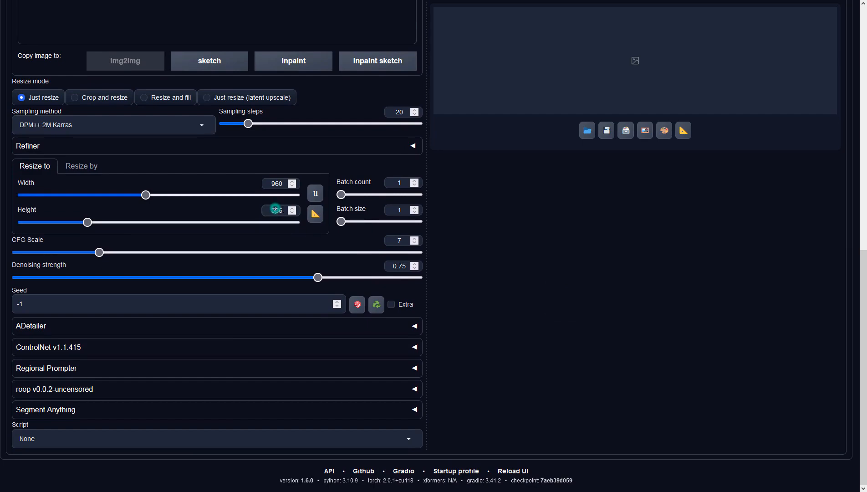
click(315, 213)
scroll(578, 268, up, 5)
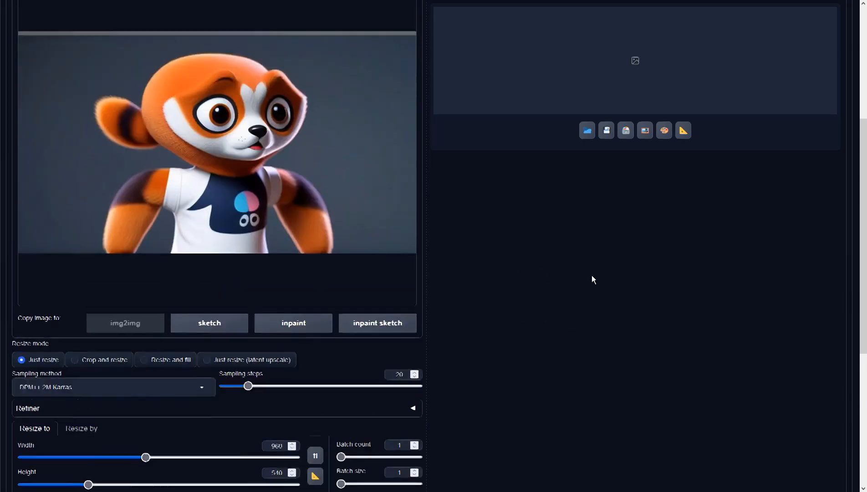
- Generate the img2img version of the character and view the result at full size
scroll(592, 275, up, 5)
click(743, 81)
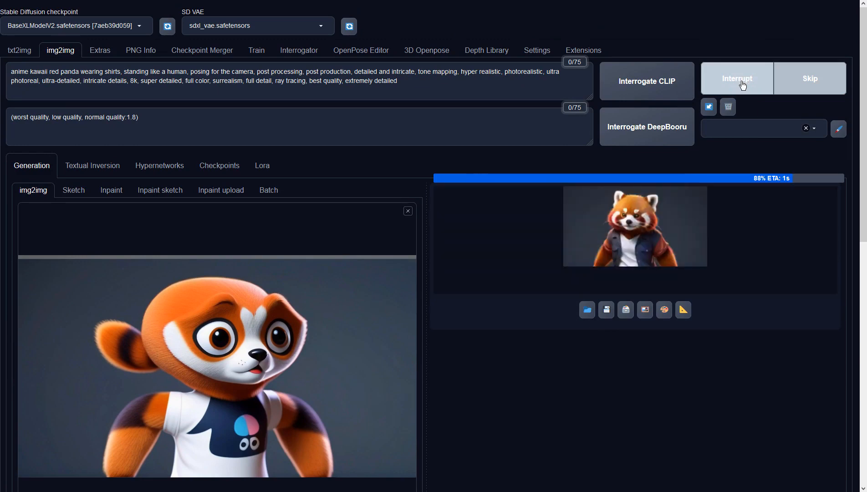
click(713, 271)
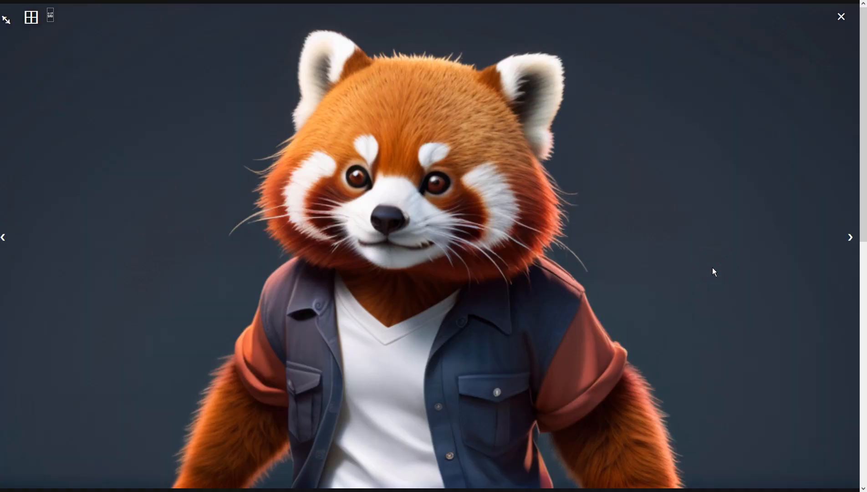
click(713, 271)
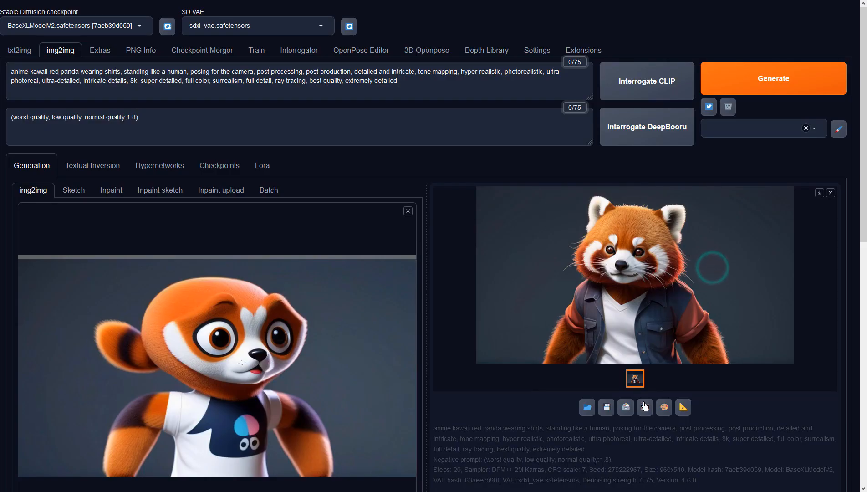
- Regenerate with the resulting red panda image sent back as the img2img source, and view the new variation at full size
scroll(458, 277, down, 4)
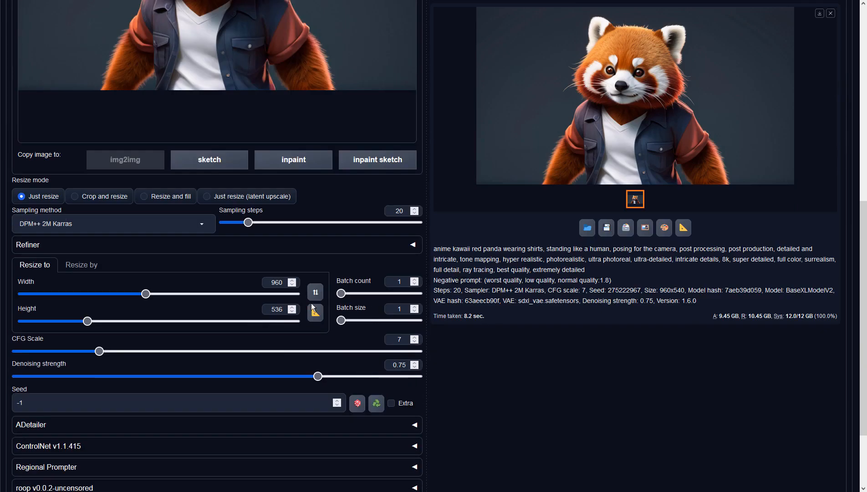
scroll(313, 307, up, 5)
click(742, 80)
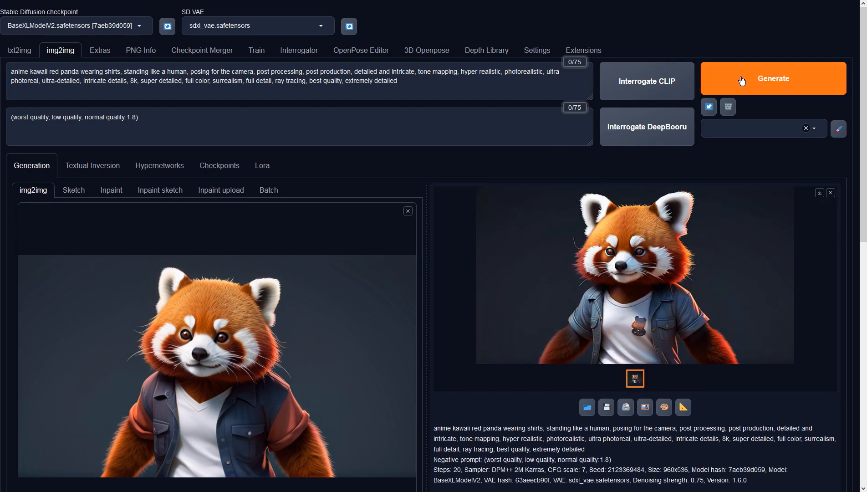
click(712, 227)
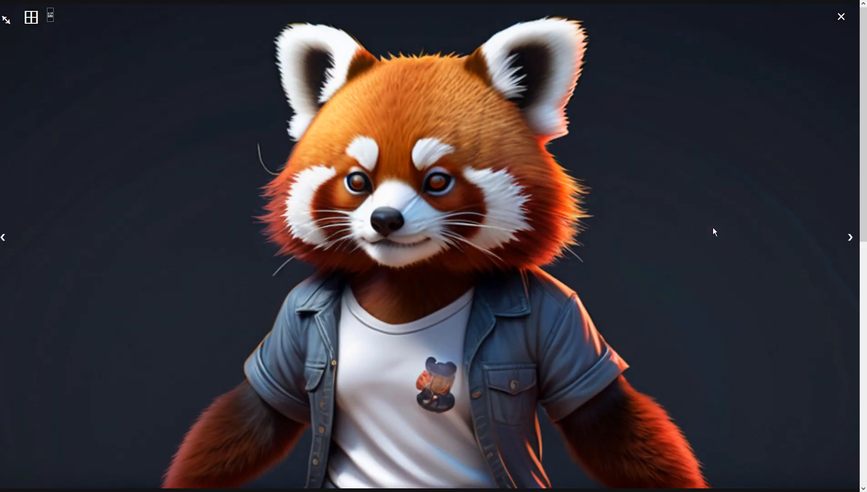
click(712, 228)
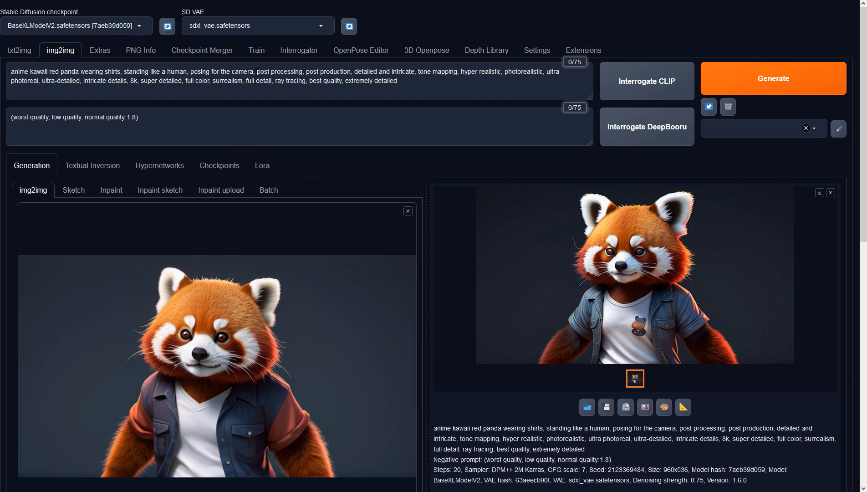
- Insert "street background," after "posing for the camera," in the img2img prompt
click(257, 72)
text(stre)
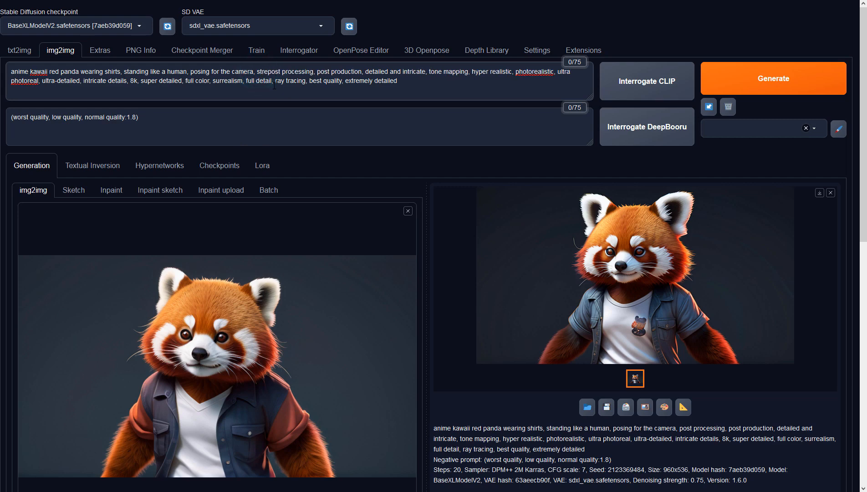
text(et background,)
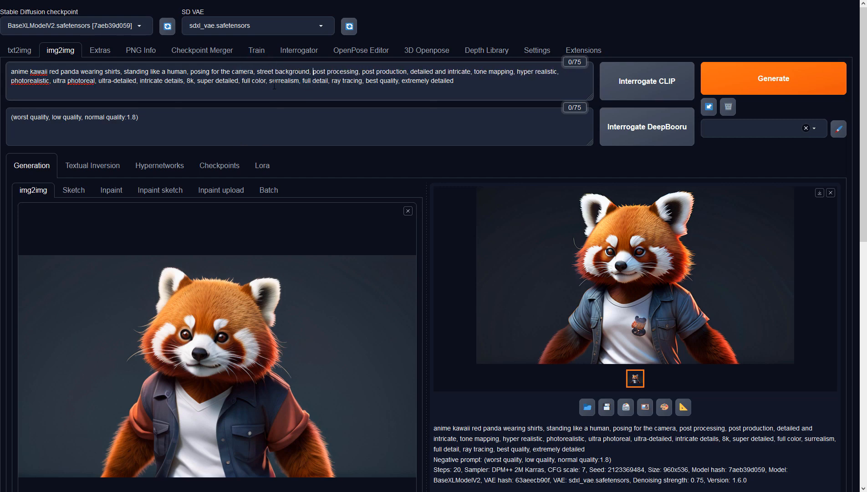
- Generate the red panda with the street background prompt and view the result at full size
click(750, 84)
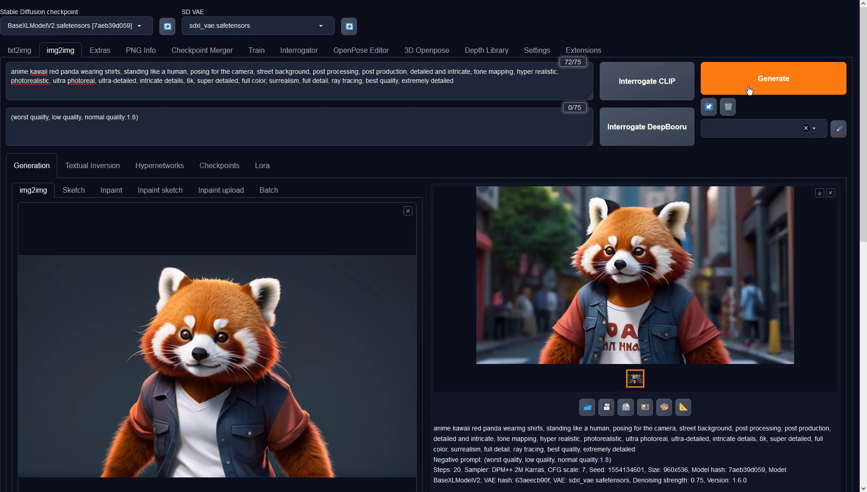
click(698, 285)
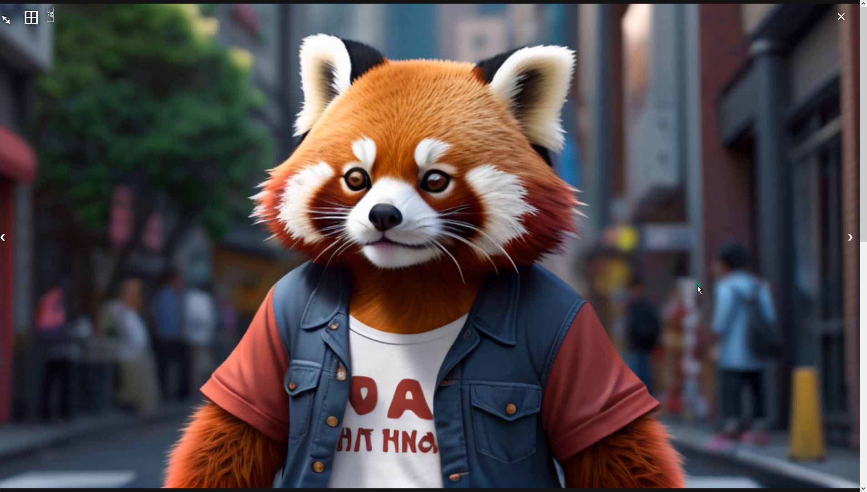
click(697, 285)
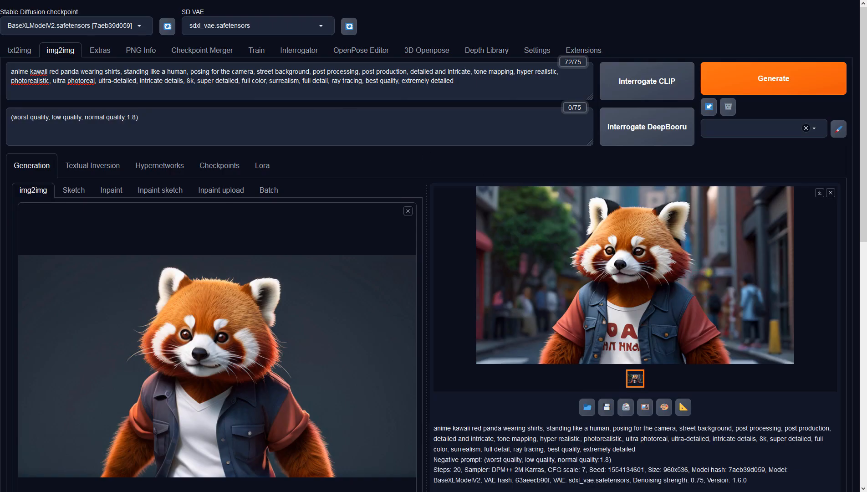
- Insert "smiling," before "posing for the camera" in the prompt, and send the street image to img2img as the source
click(190, 72)
text(smilin)
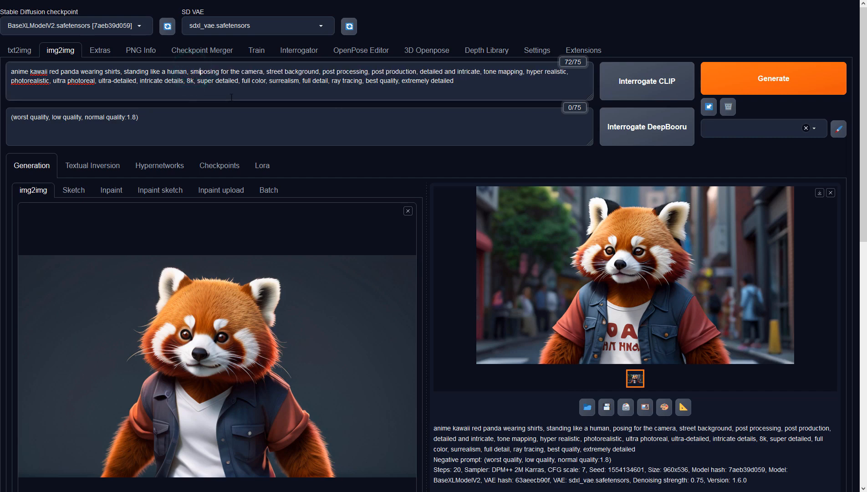
text(g,)
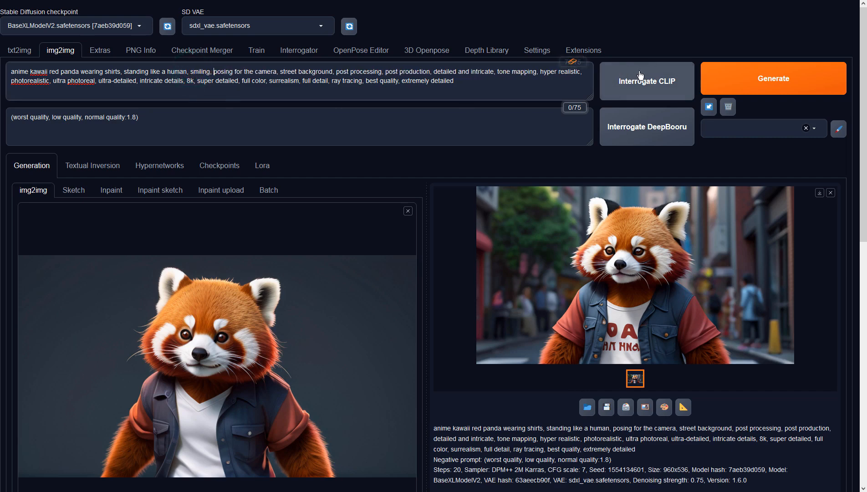
click(640, 408)
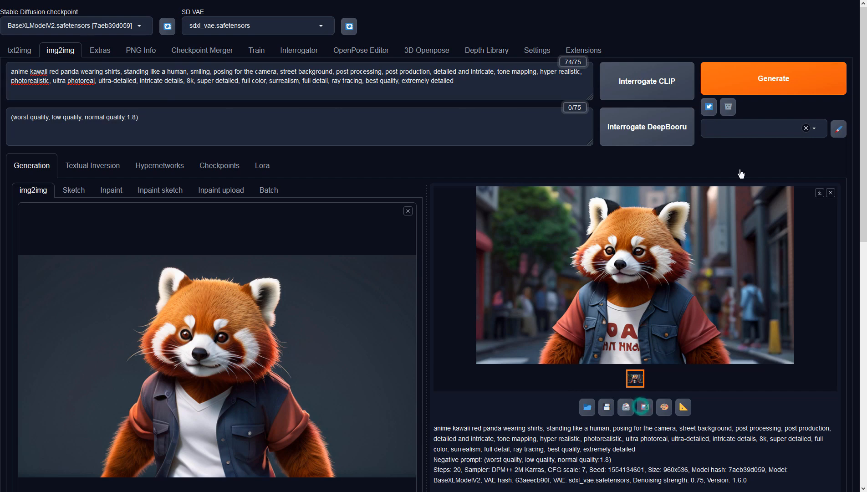
- Generate the smiling red panda from the street image, view it at full size, and send the result to img2img as the source
click(749, 91)
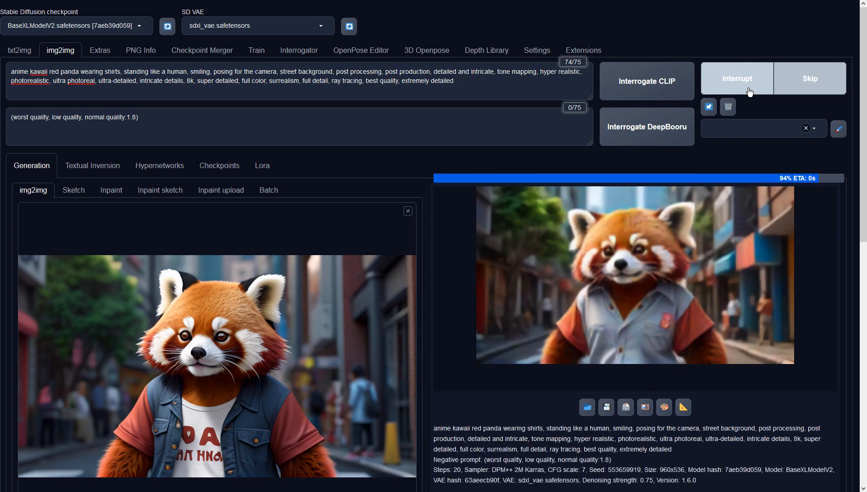
click(682, 271)
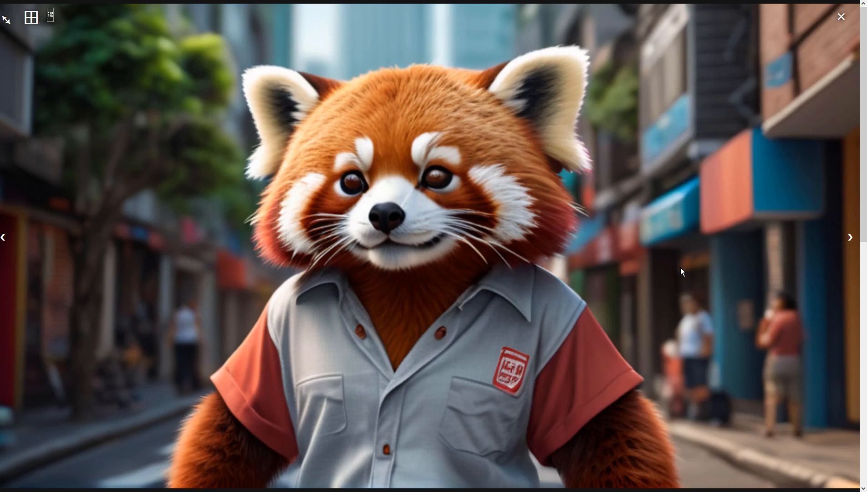
click(682, 272)
click(643, 406)
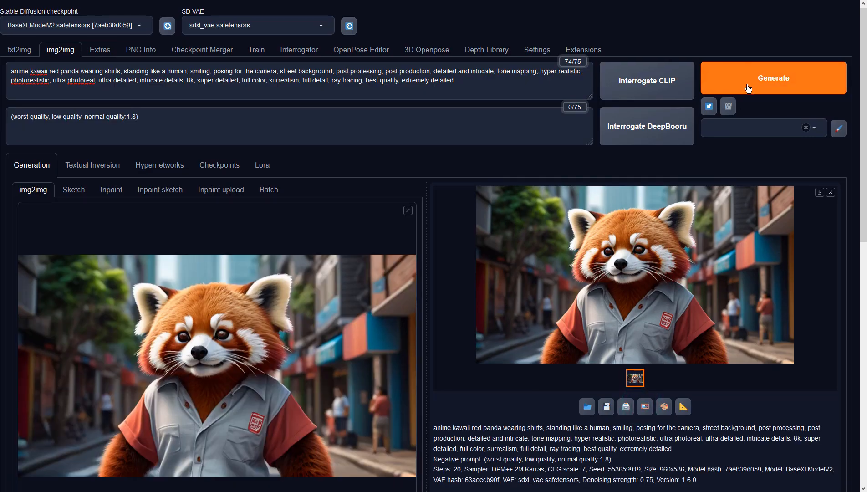
- Regenerate the smiling street red panda with the denoising strength set to 0.9, and view the result at full size
scroll(747, 91, down, 4)
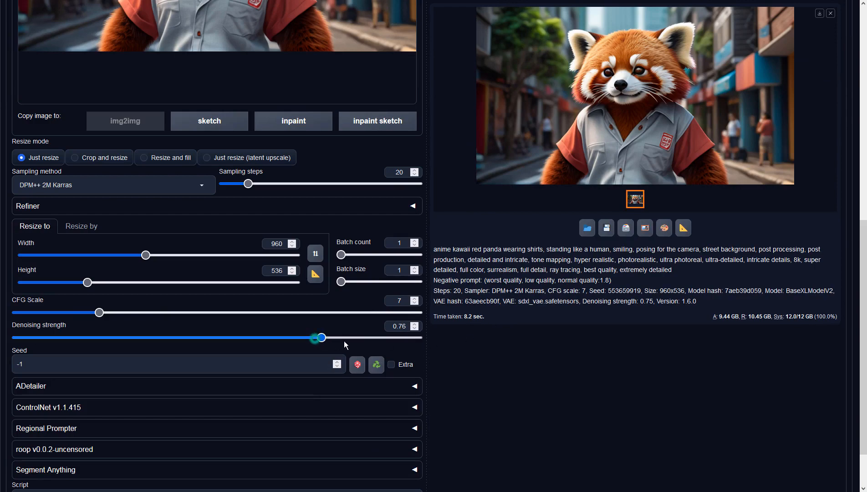
drag(318, 338, 377, 343)
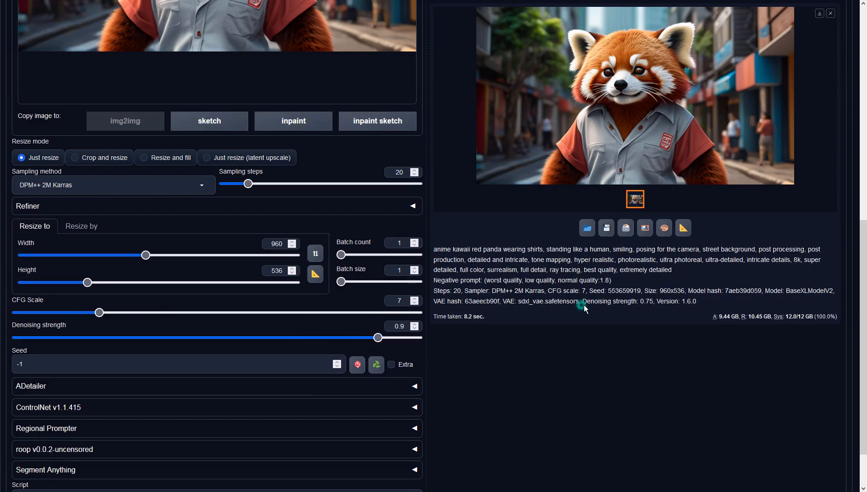
scroll(697, 328, up, 4)
click(754, 76)
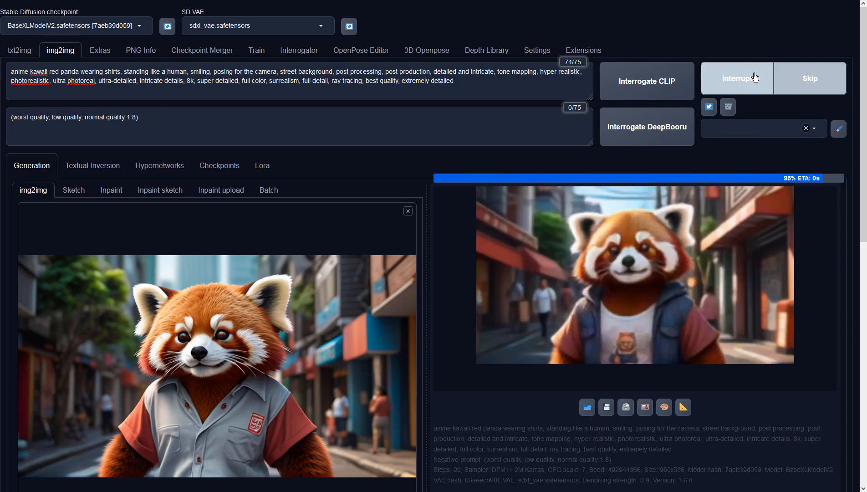
click(689, 239)
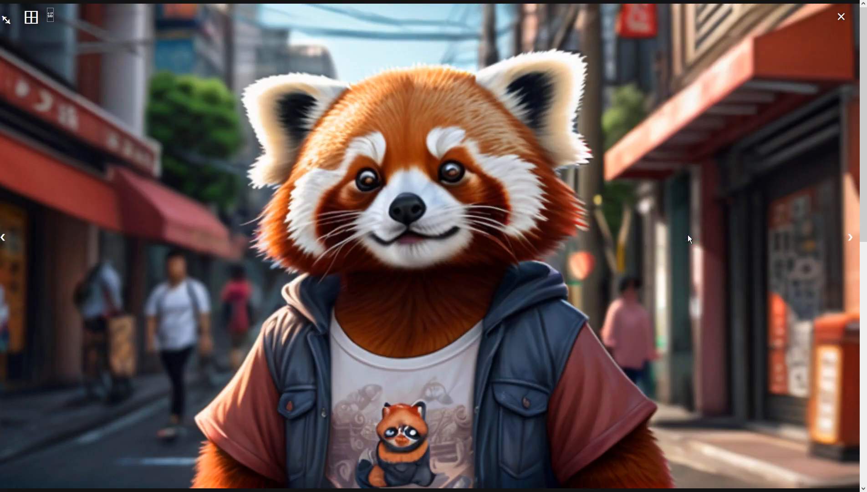
click(687, 235)
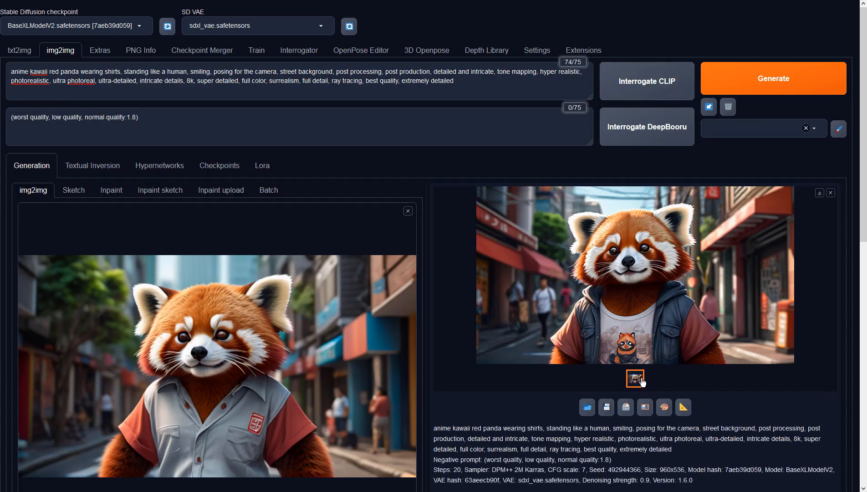
- Generate another red panda variation from the same source image and settings, and view it at full size
click(730, 72)
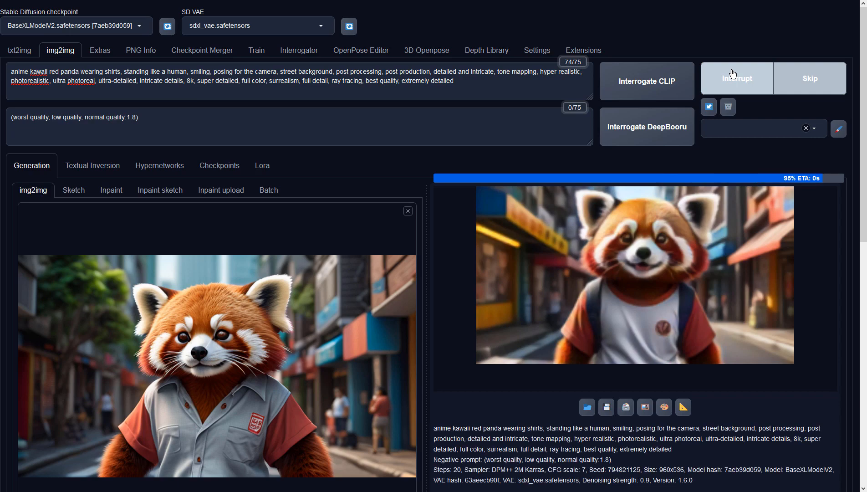
click(660, 236)
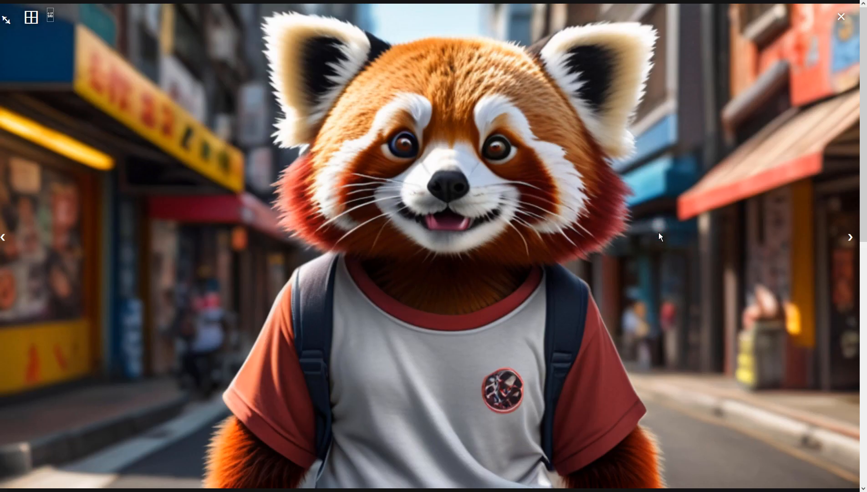